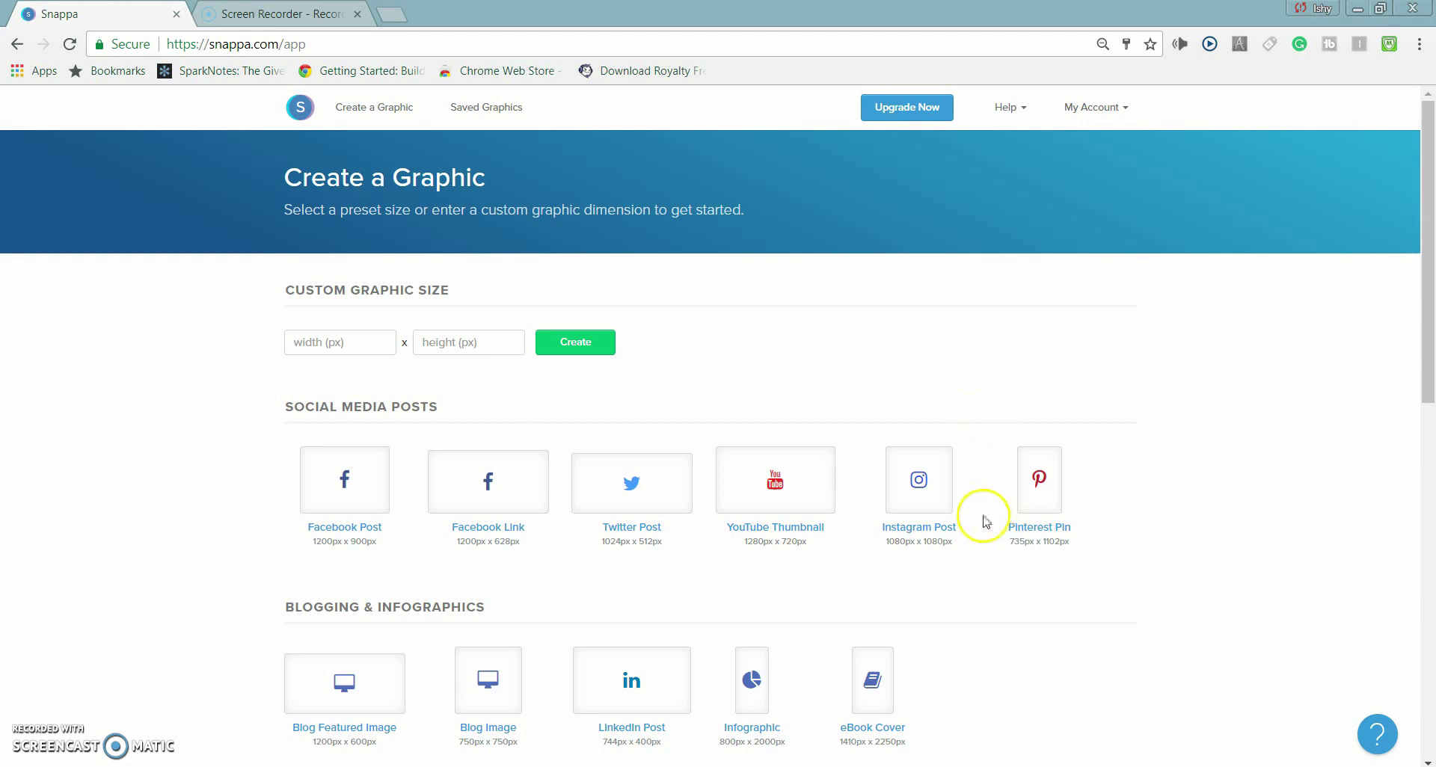
# Step: Scroll through the preset sizes on the Create a Graphic page to find YouTube Thumbnail
pyautogui.moveTo(1427, 241); pyautogui.dragTo(1423, 311)
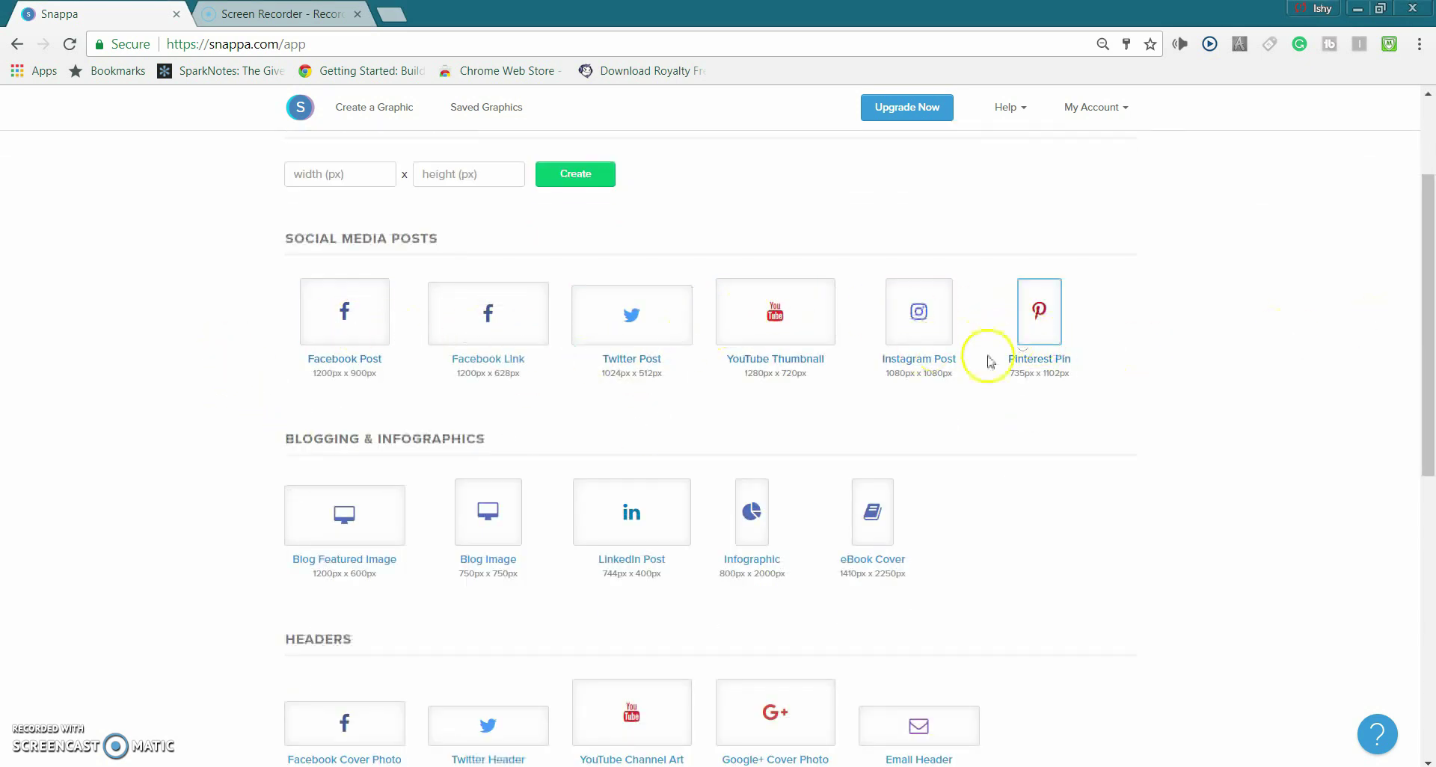
pyautogui.moveTo(1423, 296); pyautogui.dragTo(1423, 421)
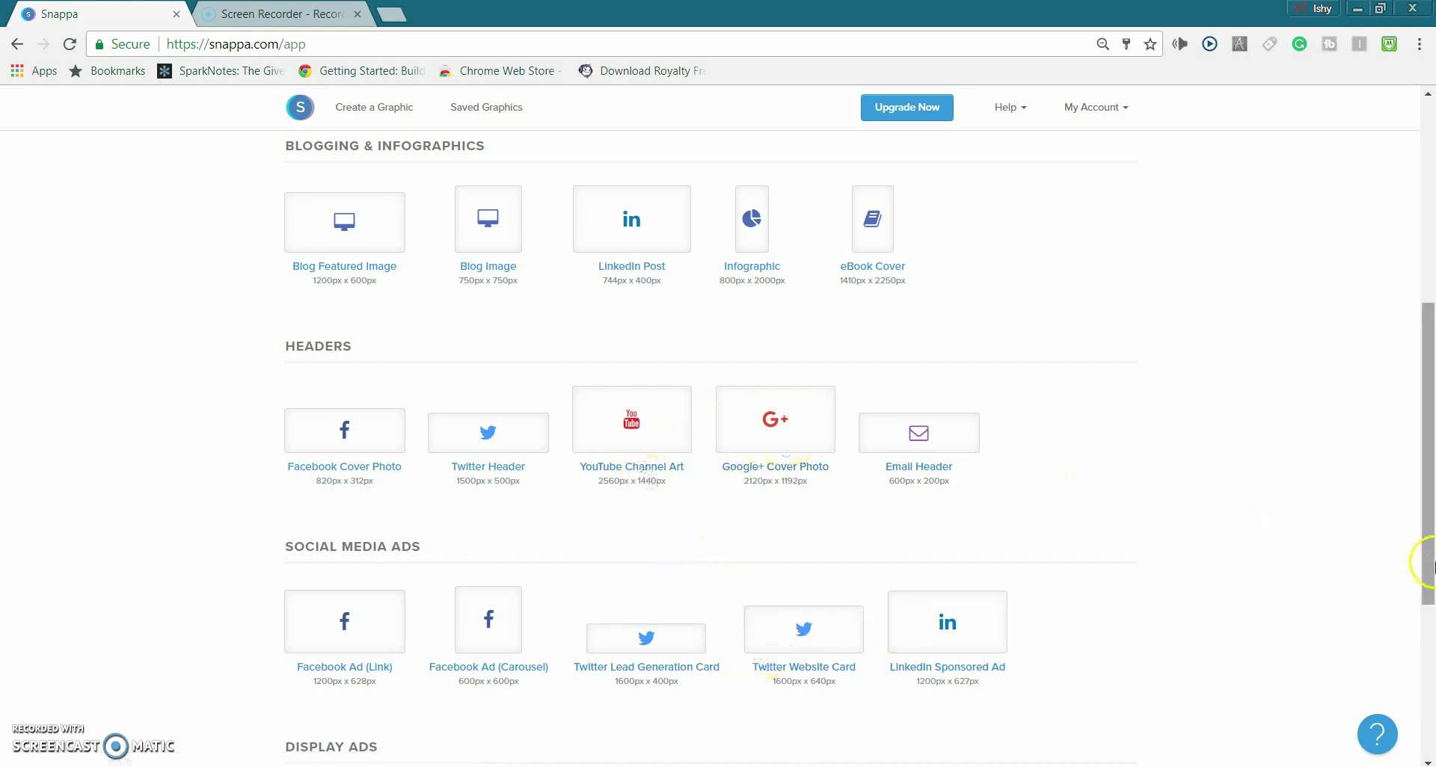
pyautogui.moveTo(1427, 564); pyautogui.dragTo(1398, 302)
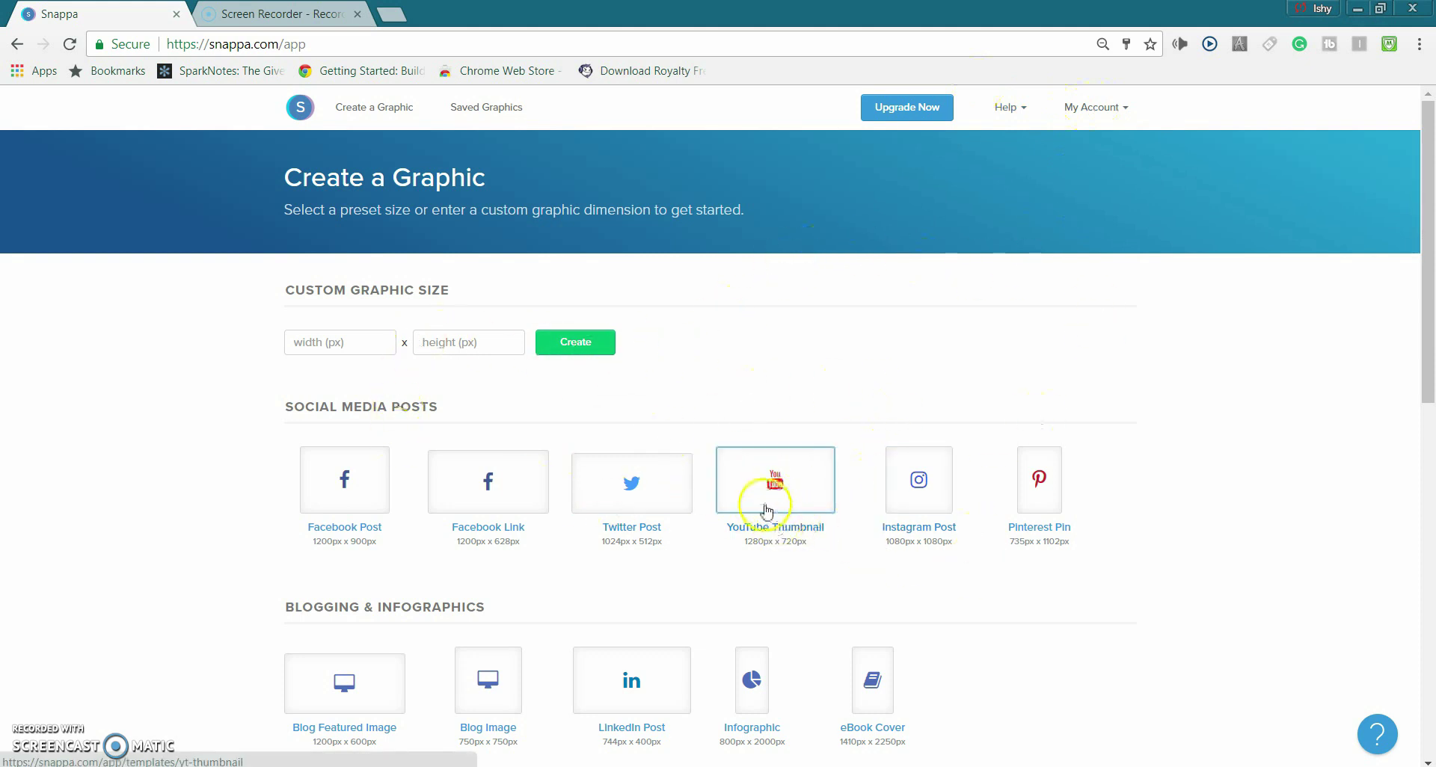
# Step: Open the YouTube Thumbnail 1280 x 720 gallery and start a blank design from scratch
pyautogui.click(719, 506)
pyautogui.moveTo(1426, 199); pyautogui.dragTo(1359, 220)
pyautogui.scroll(1, 1359, 220)
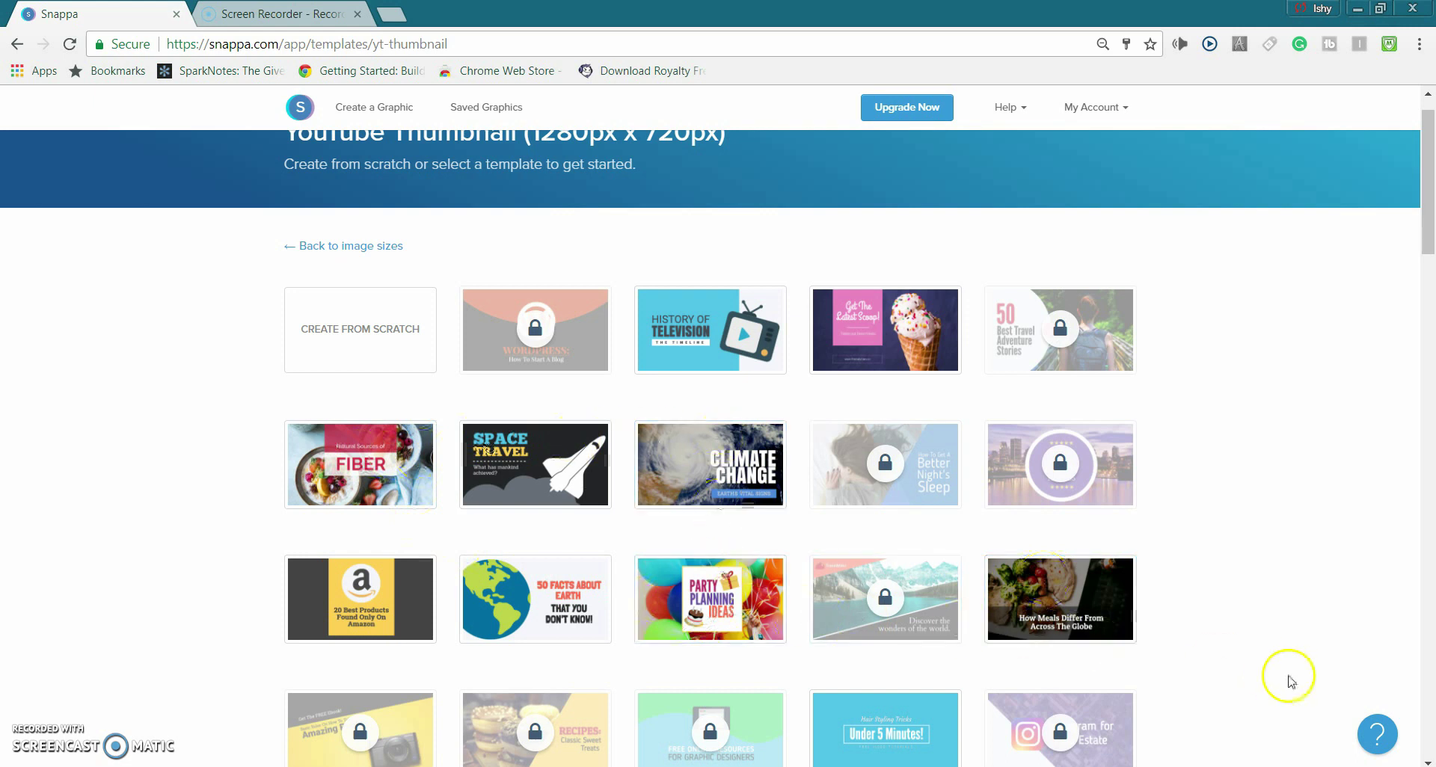
pyautogui.moveTo(1427, 231); pyautogui.dragTo(1403, 212)
pyautogui.scroll(1, 1273, 234)
pyautogui.click(350, 372)
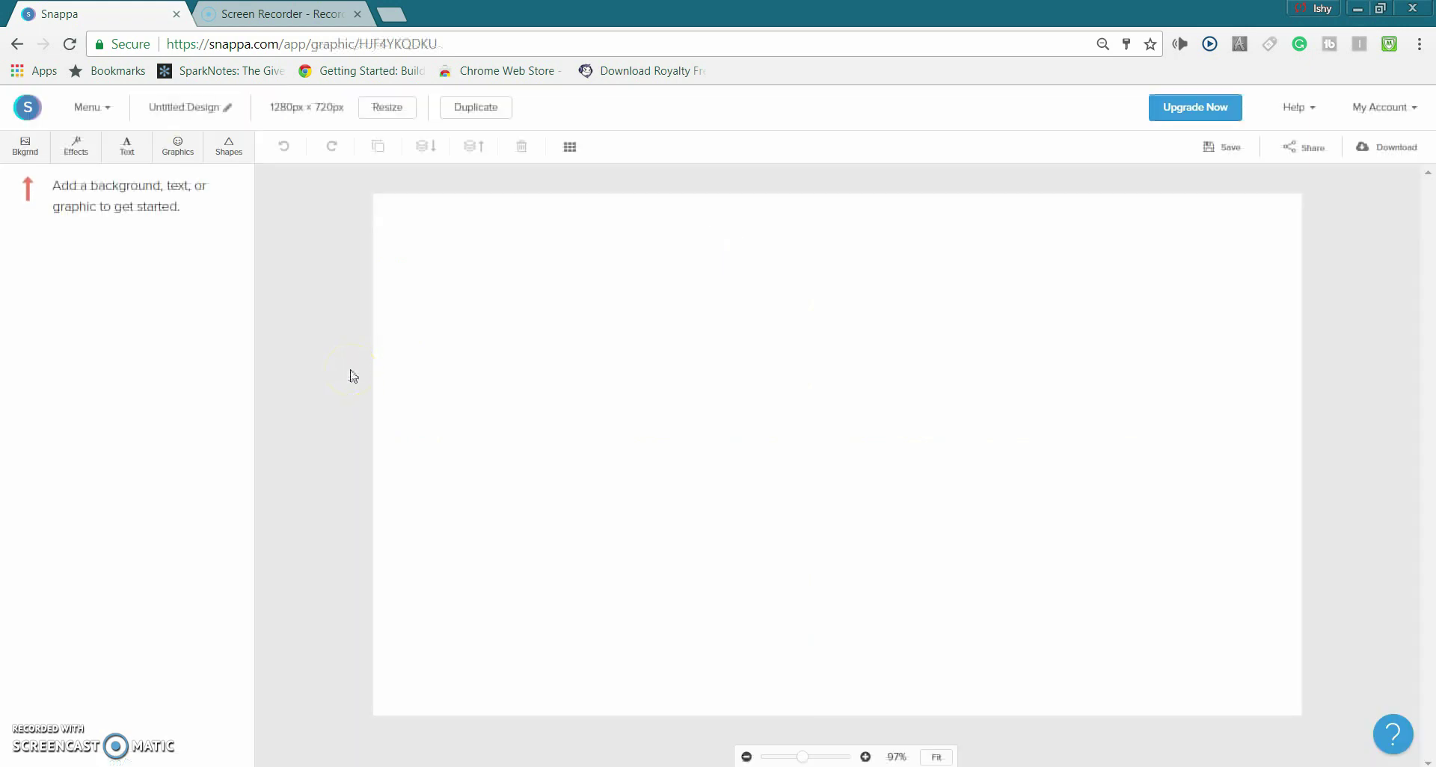
# Step: Fill the canvas with the dark red-orange gradient from the Patterns backgrounds
pyautogui.click(27, 160)
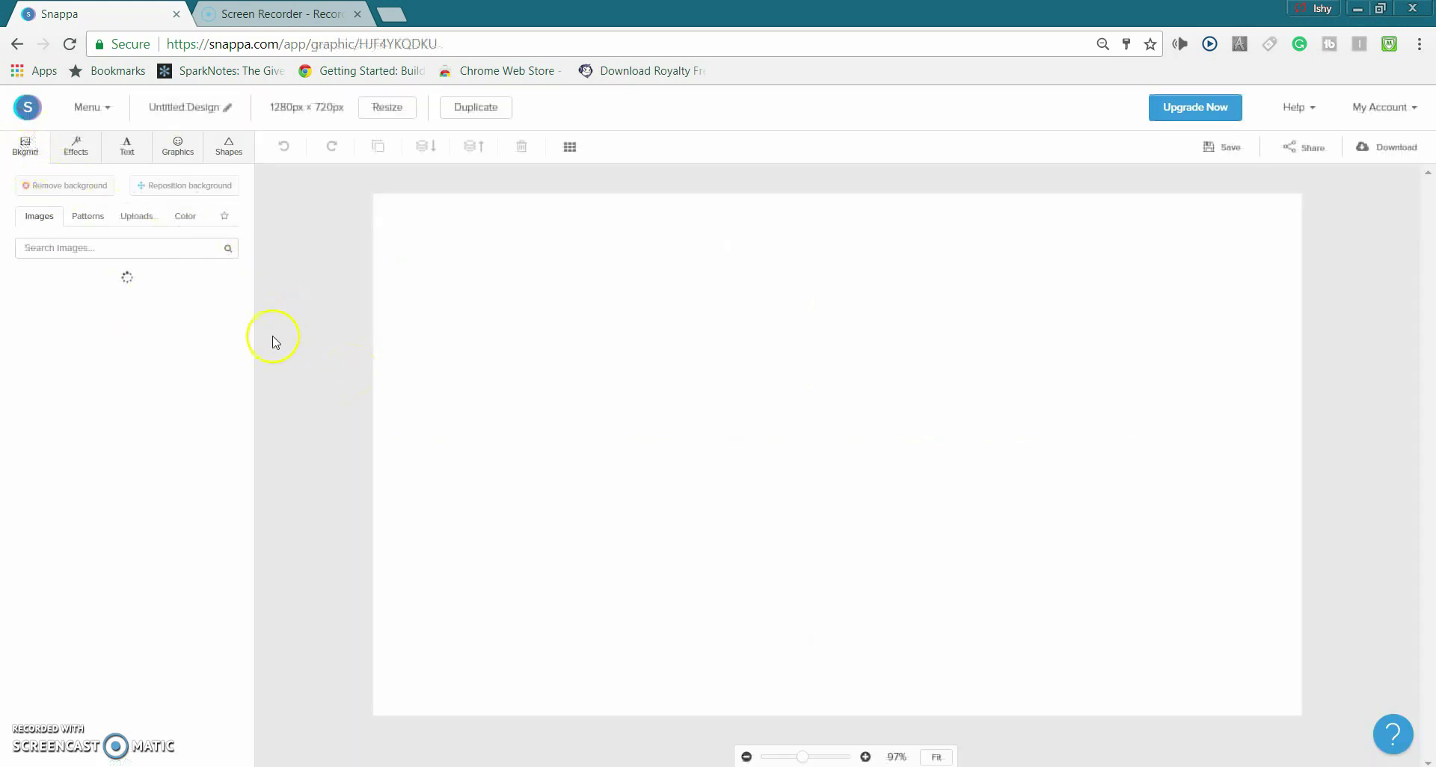
pyautogui.click(87, 216)
pyautogui.scroll(-8, 160, 434)
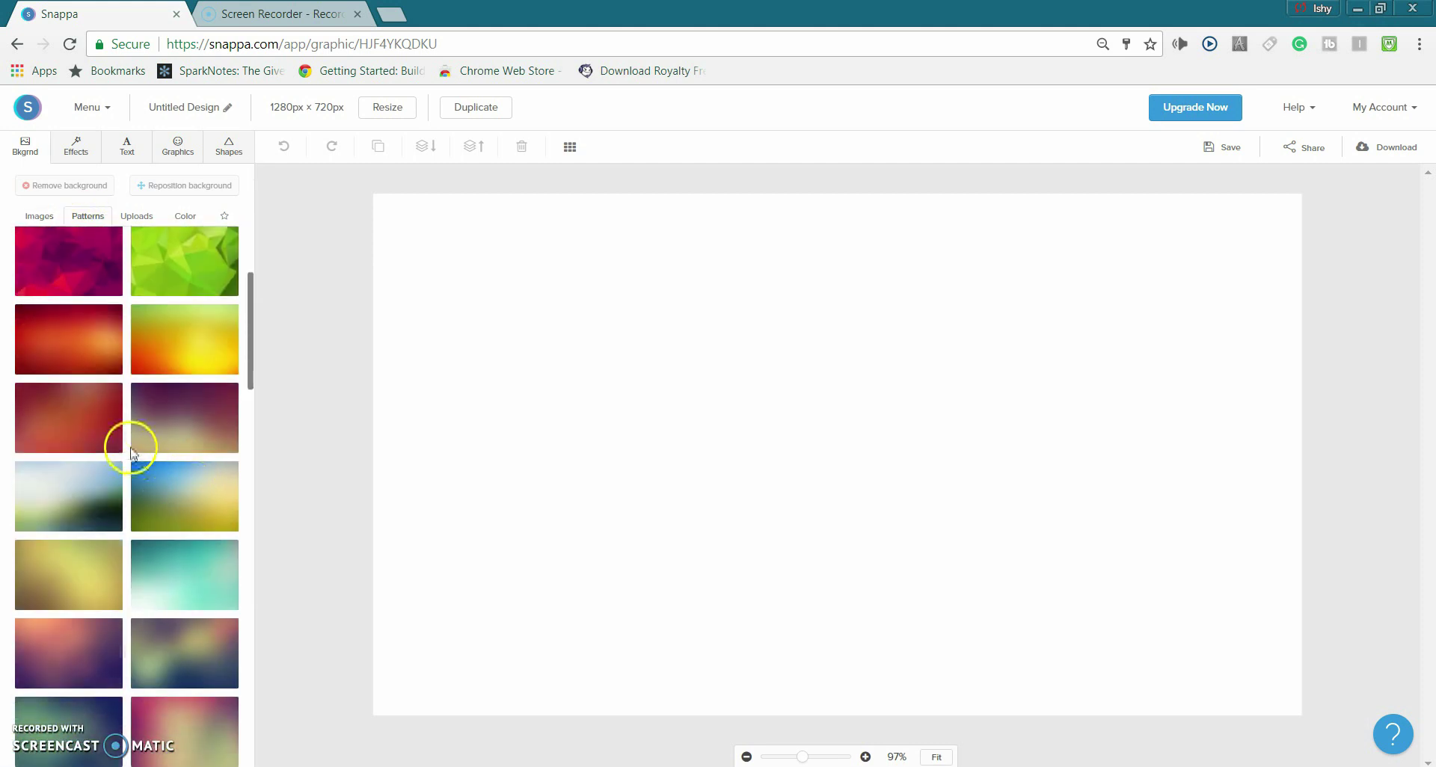
pyautogui.scroll(-2, 128, 451)
pyautogui.scroll(1, 129, 451)
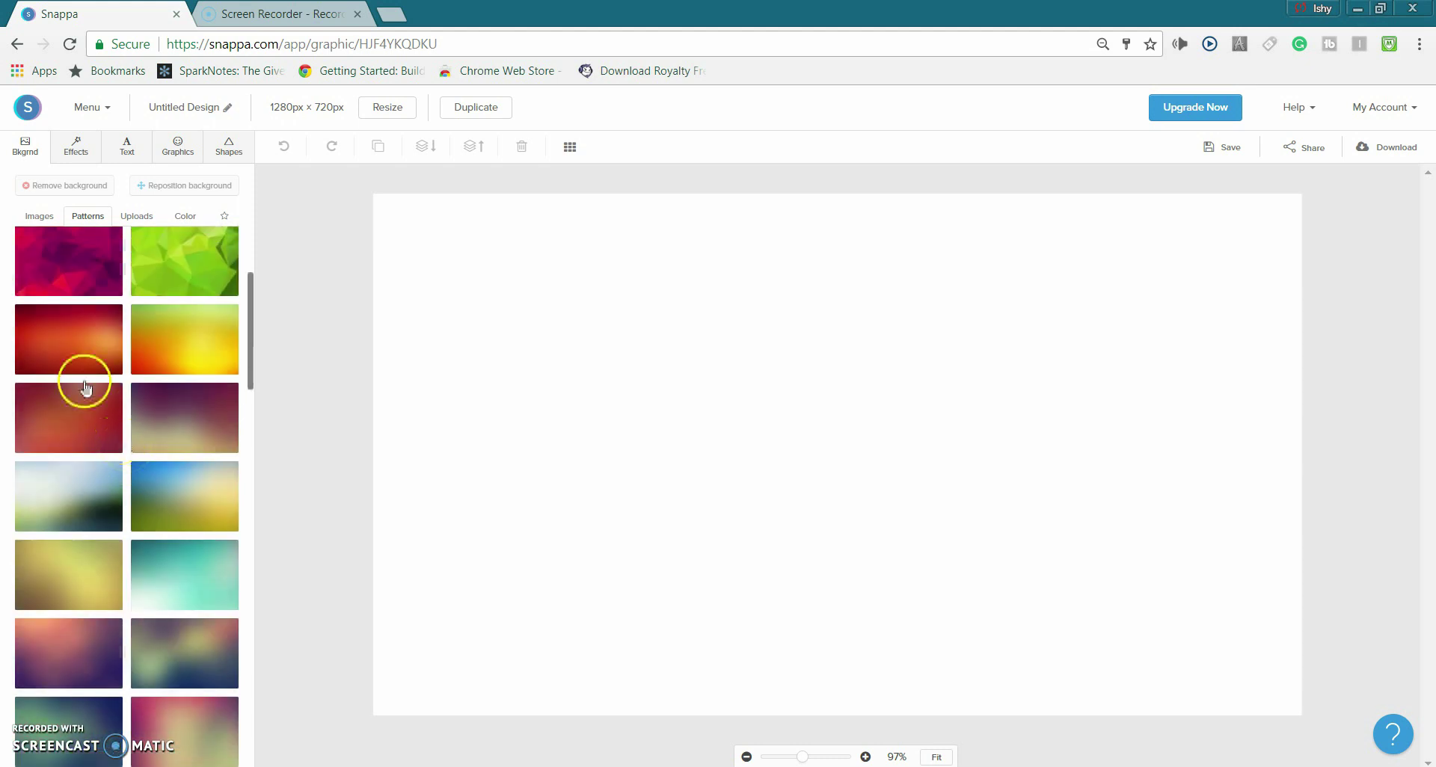
pyautogui.click(56, 341)
# Step: Lower the background saturation to -7 in the background Effects
pyautogui.click(138, 222)
pyautogui.click(39, 216)
pyautogui.click(64, 166)
pyautogui.moveTo(19, 285); pyautogui.dragTo(160, 341)
pyautogui.moveTo(129, 389); pyautogui.dragTo(120, 391)
# Step: Browse the Graphics library and the available Shapes
pyautogui.click(177, 145)
pyautogui.click(102, 231)
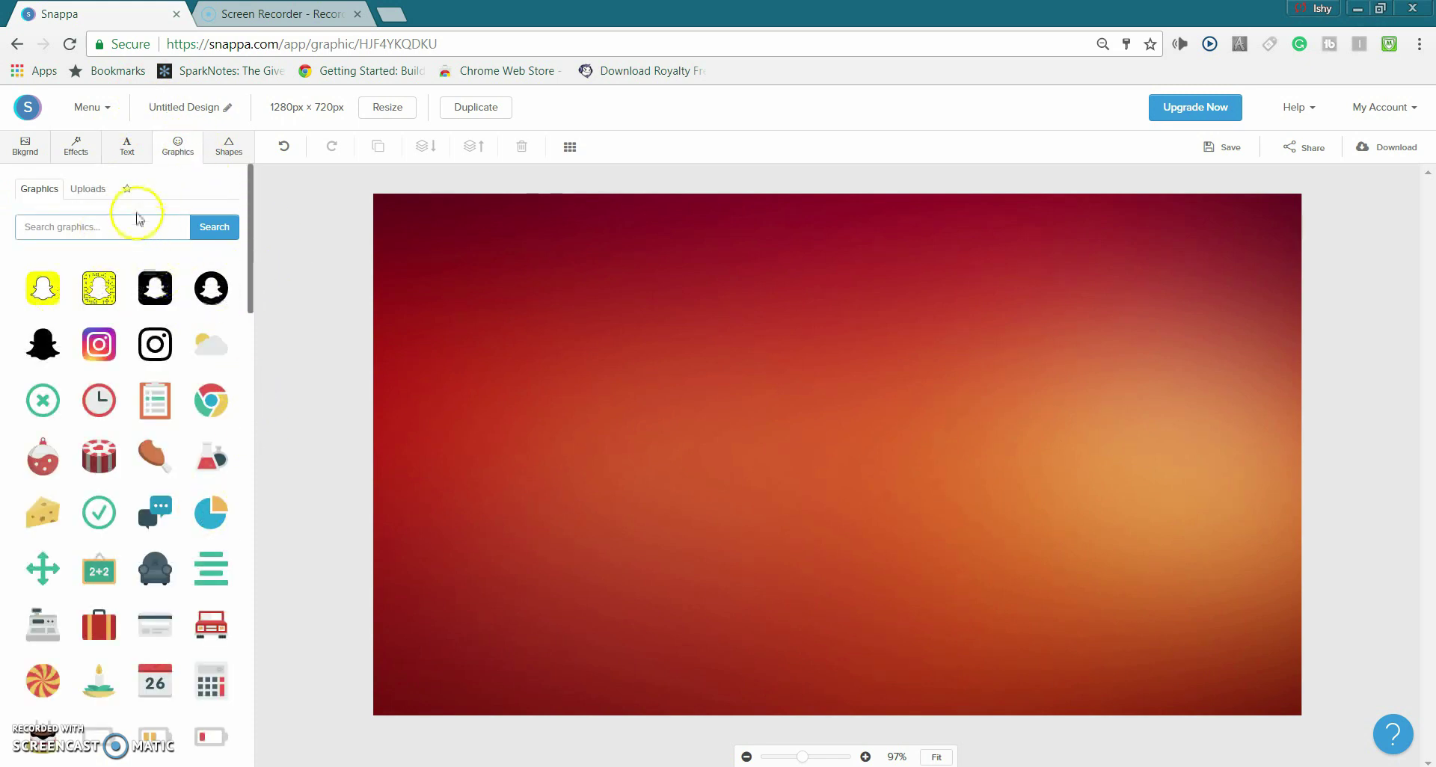
pyautogui.moveTo(246, 268); pyautogui.dragTo(209, 182)
pyautogui.click(231, 149)
# Step: Add a heading and replace its placeholder with 'How To Create Thumbnails For FREE'
pyautogui.click(107, 145)
pyautogui.click(109, 211)
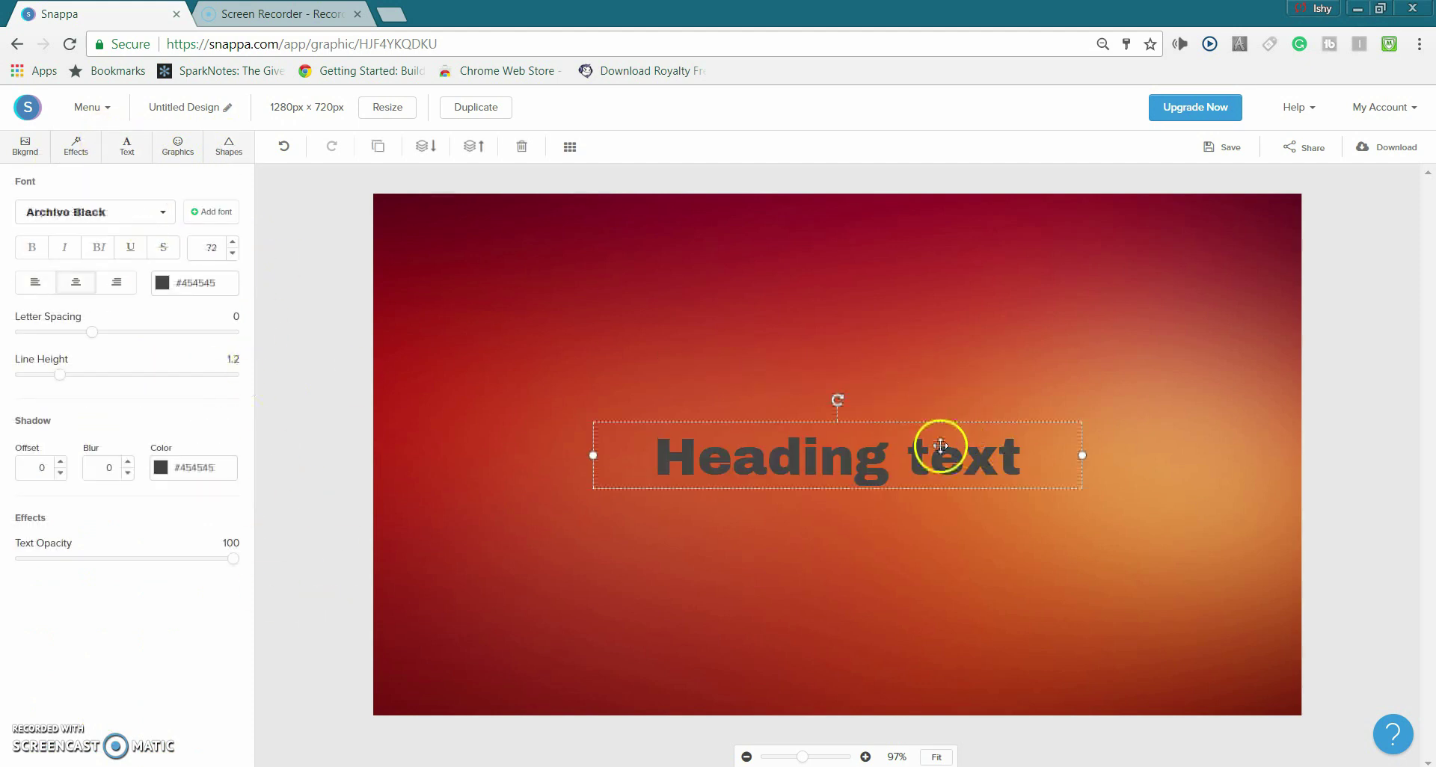
pyautogui.doubleClick(1013, 449)
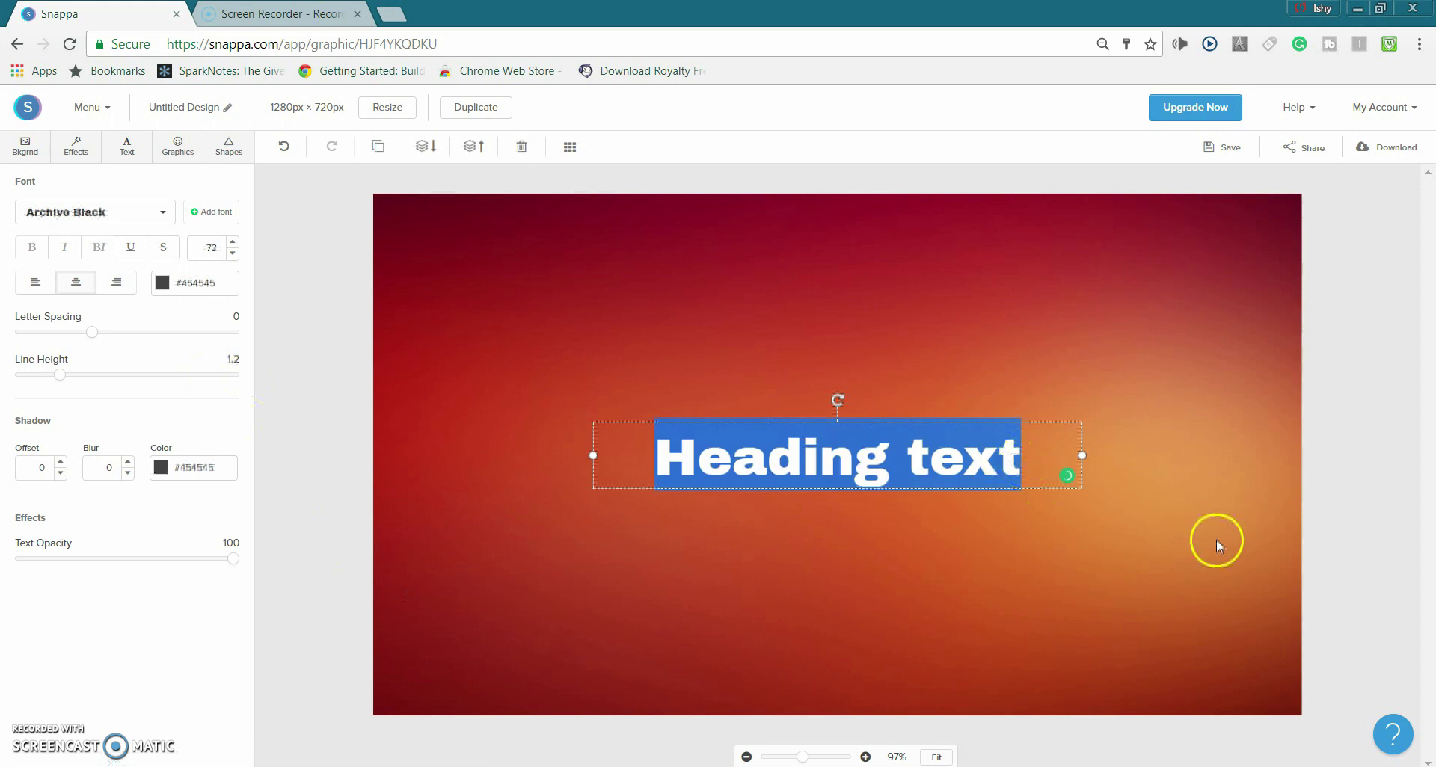
pyautogui.press('BackSpace')
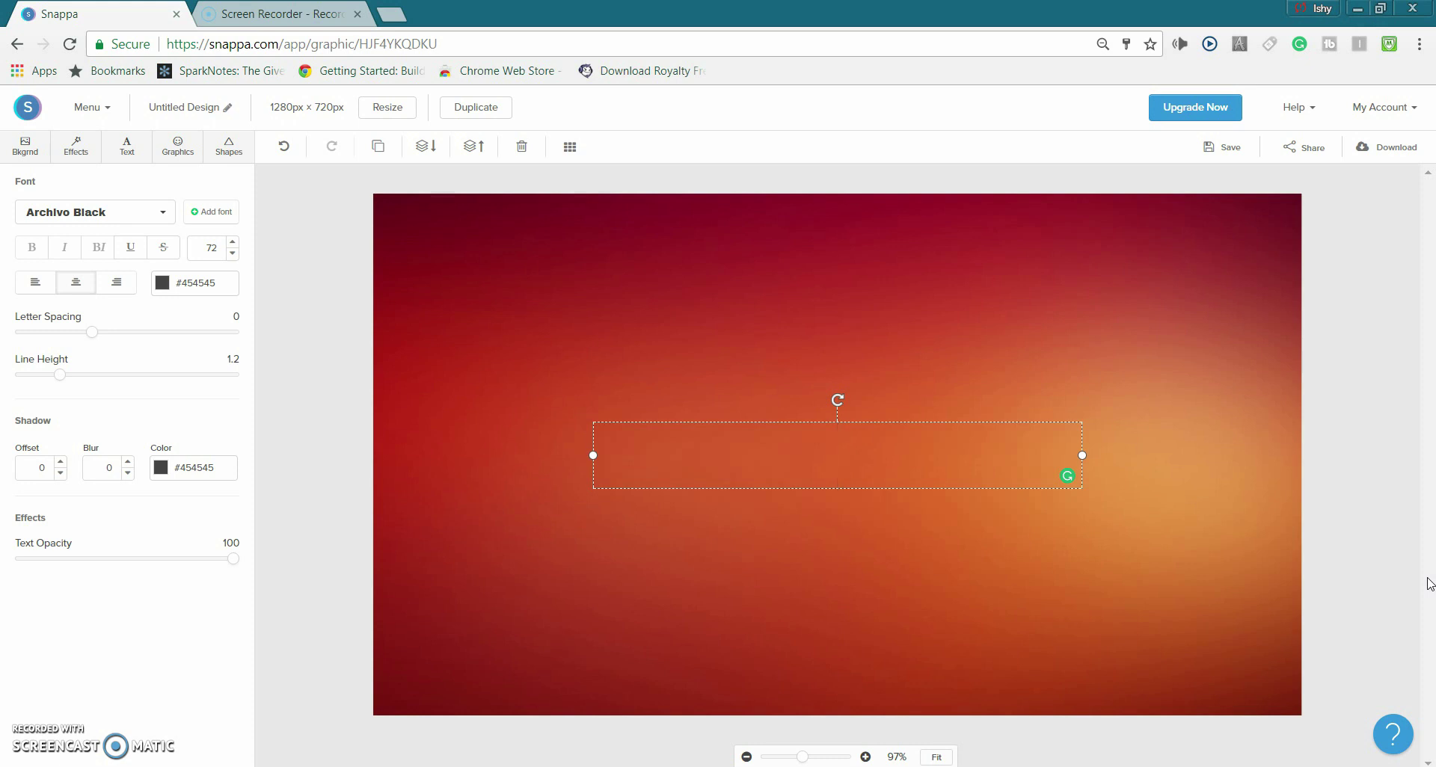
pyautogui.write('How To c')
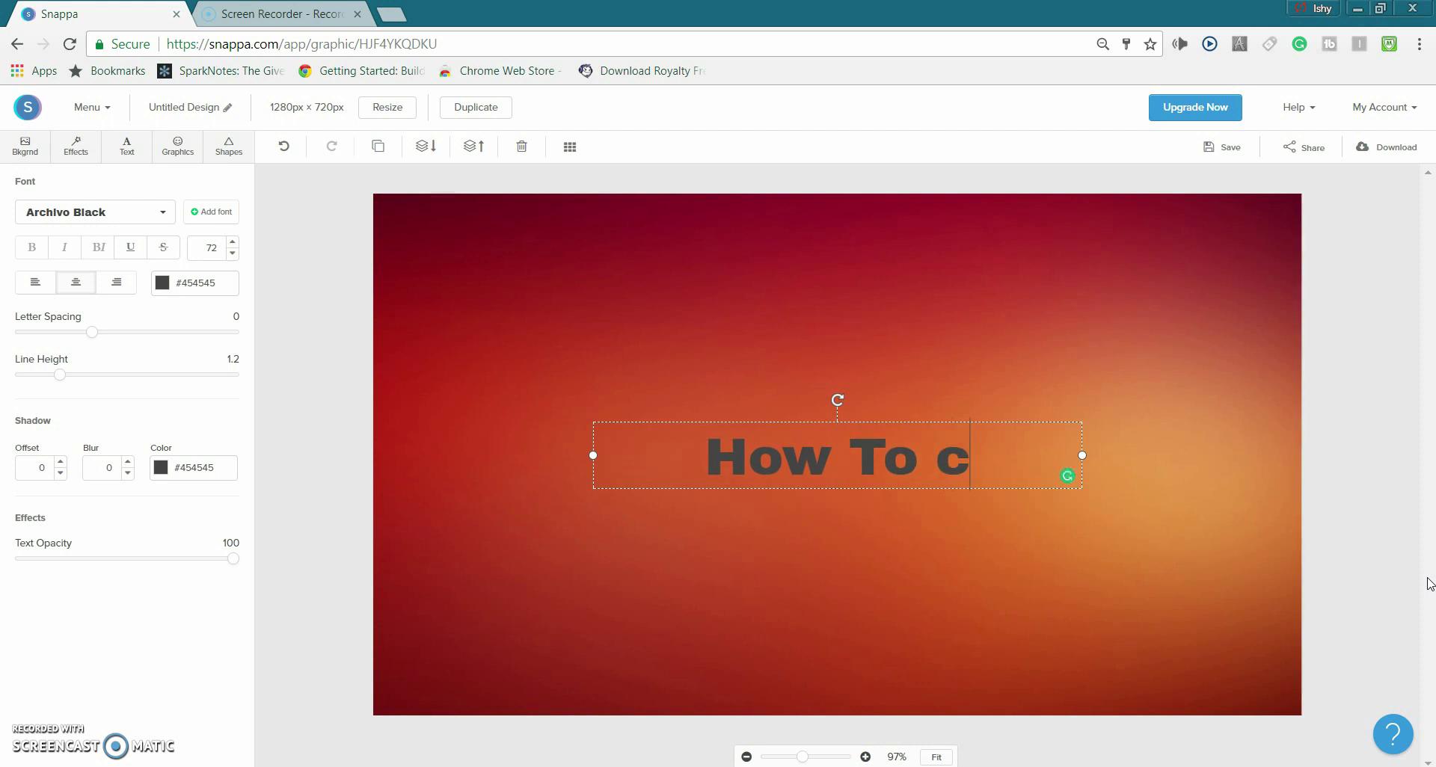
pyautogui.write('Reat')
pyautogui.press('BackSpace')
pyautogui.press('BackSpace')
pyautogui.press('BackSpace')
pyautogui.press('BackSpace')
pyautogui.press('BackSpace')
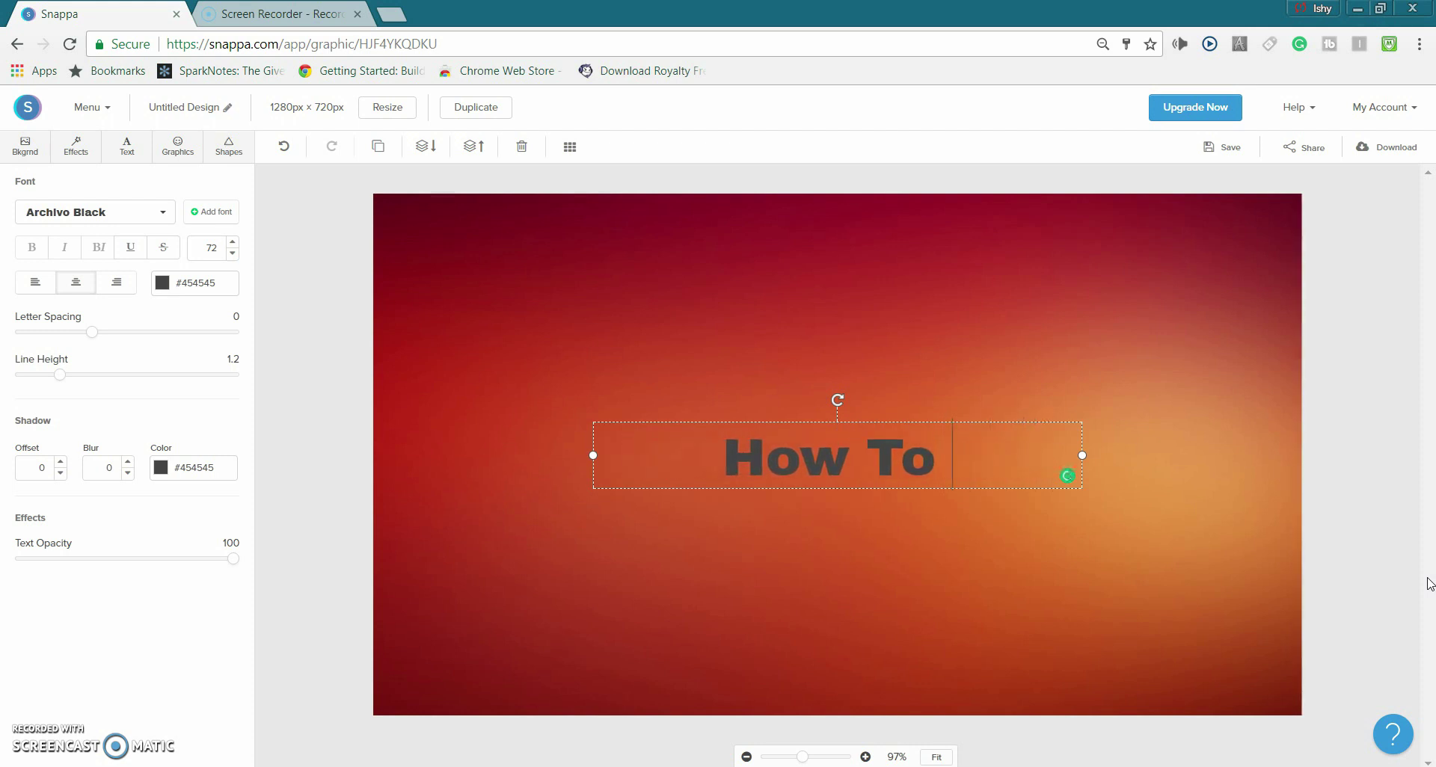
pyautogui.write('c')
pyautogui.click(486, 416)
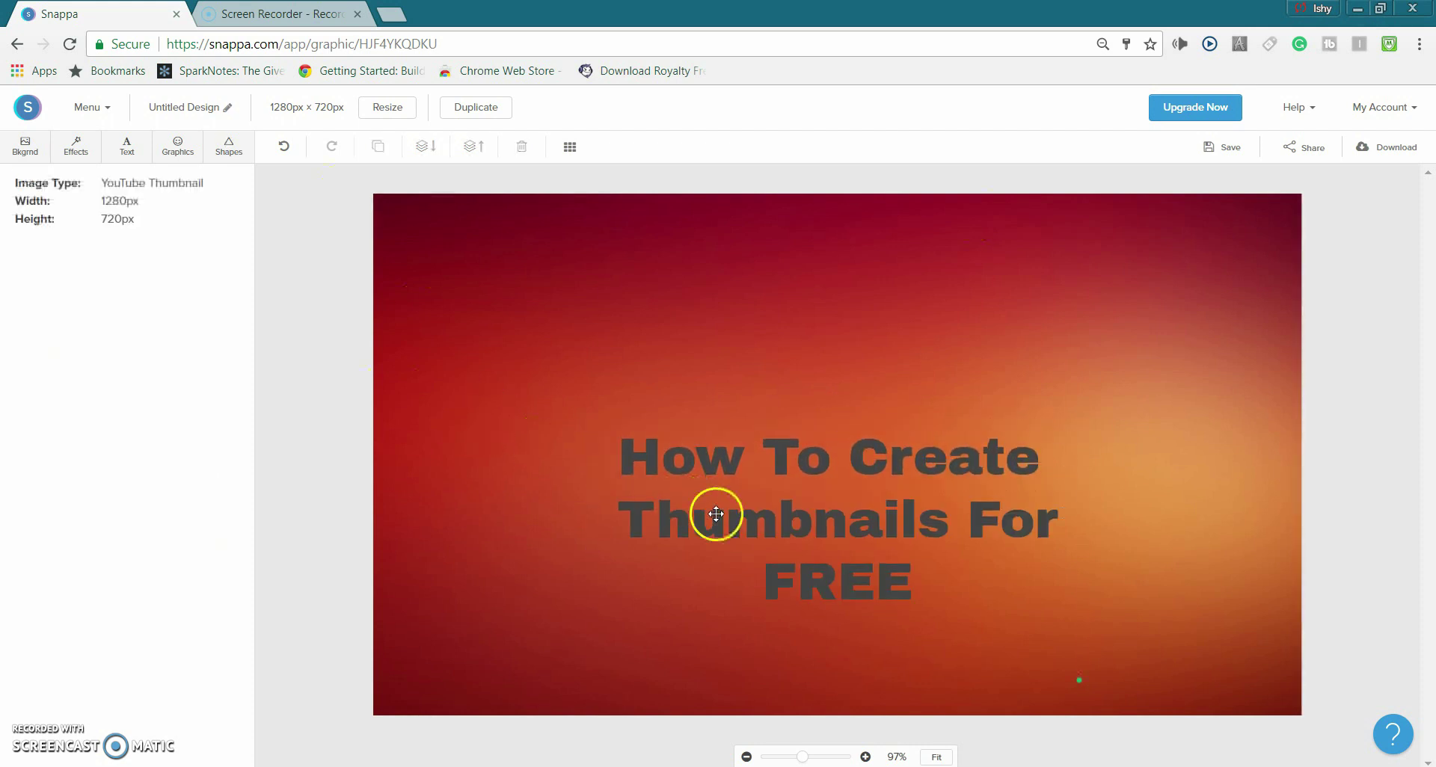
# Step: Move the title box to the upper-left of the canvas and select all its text
pyautogui.click(745, 513)
pyautogui.moveTo(745, 514); pyautogui.dragTo(562, 333)
pyautogui.doubleClick(462, 285)
pyautogui.click(462, 285)
pyautogui.moveTo(462, 285); pyautogui.dragTo(721, 386)
# Step: Set the title font to Anton with letter spacing 1
pyautogui.click(138, 214)
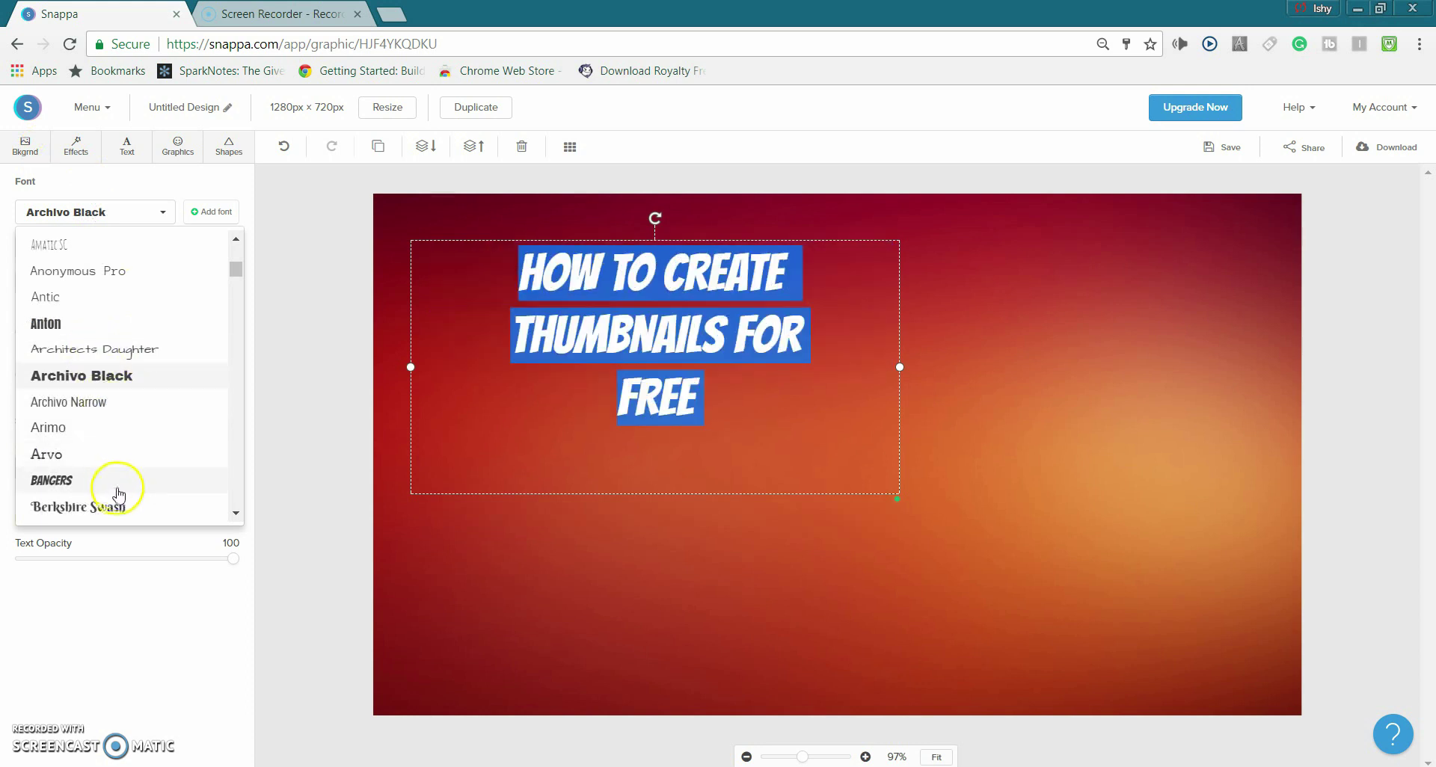
pyautogui.click(80, 327)
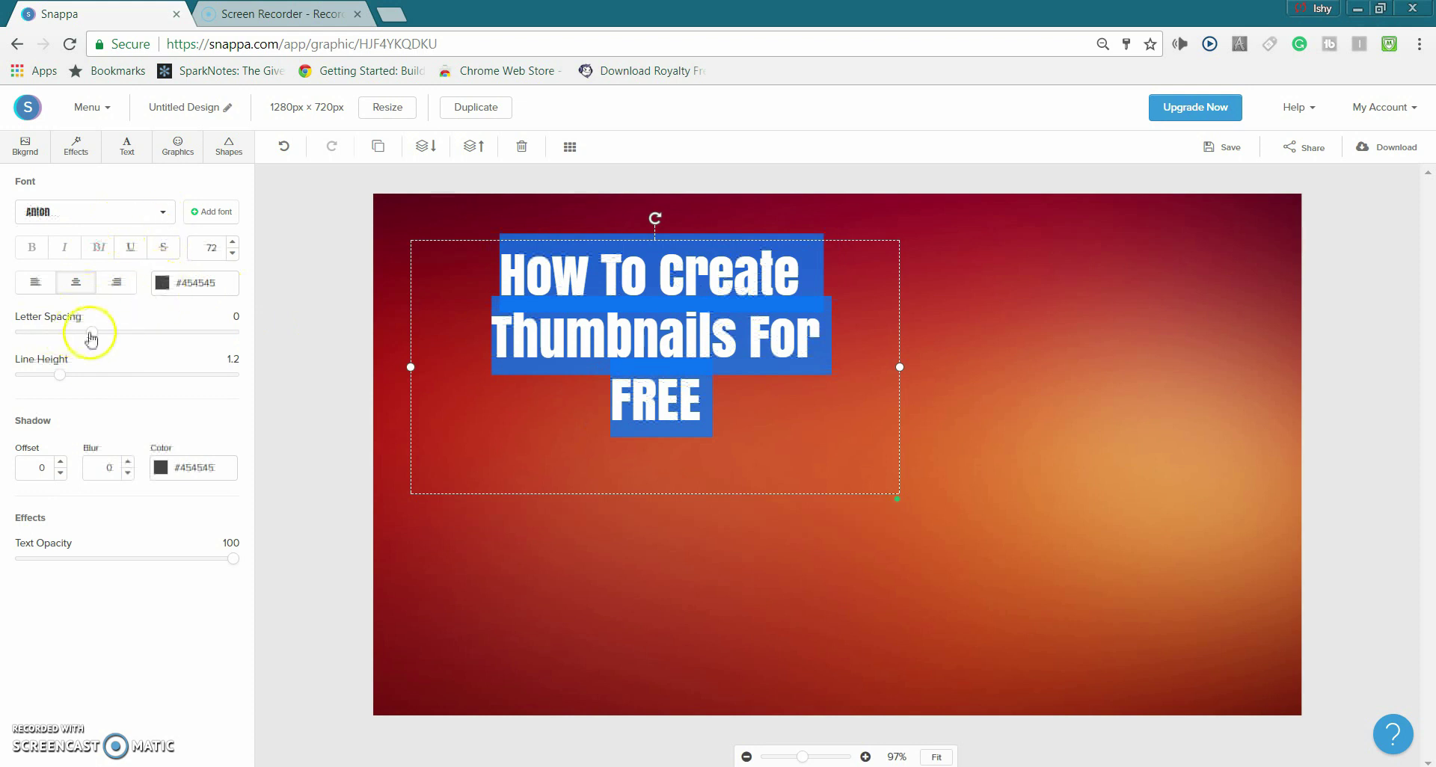
pyautogui.moveTo(91, 338)
pyautogui.mouseDown()
pyautogui.moveTo(112, 337)
pyautogui.moveTo(100, 346)
pyautogui.mouseUp()
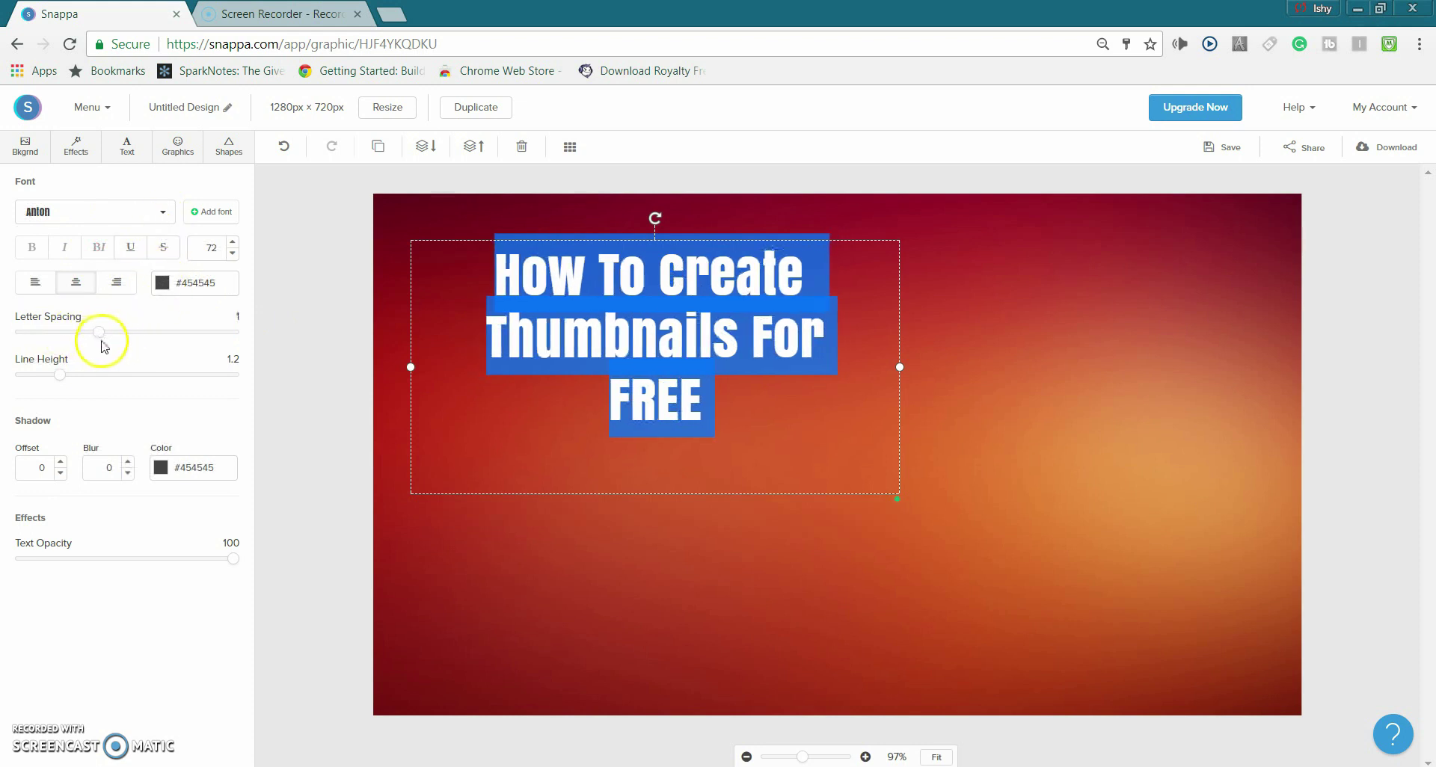
pyautogui.click(61, 374)
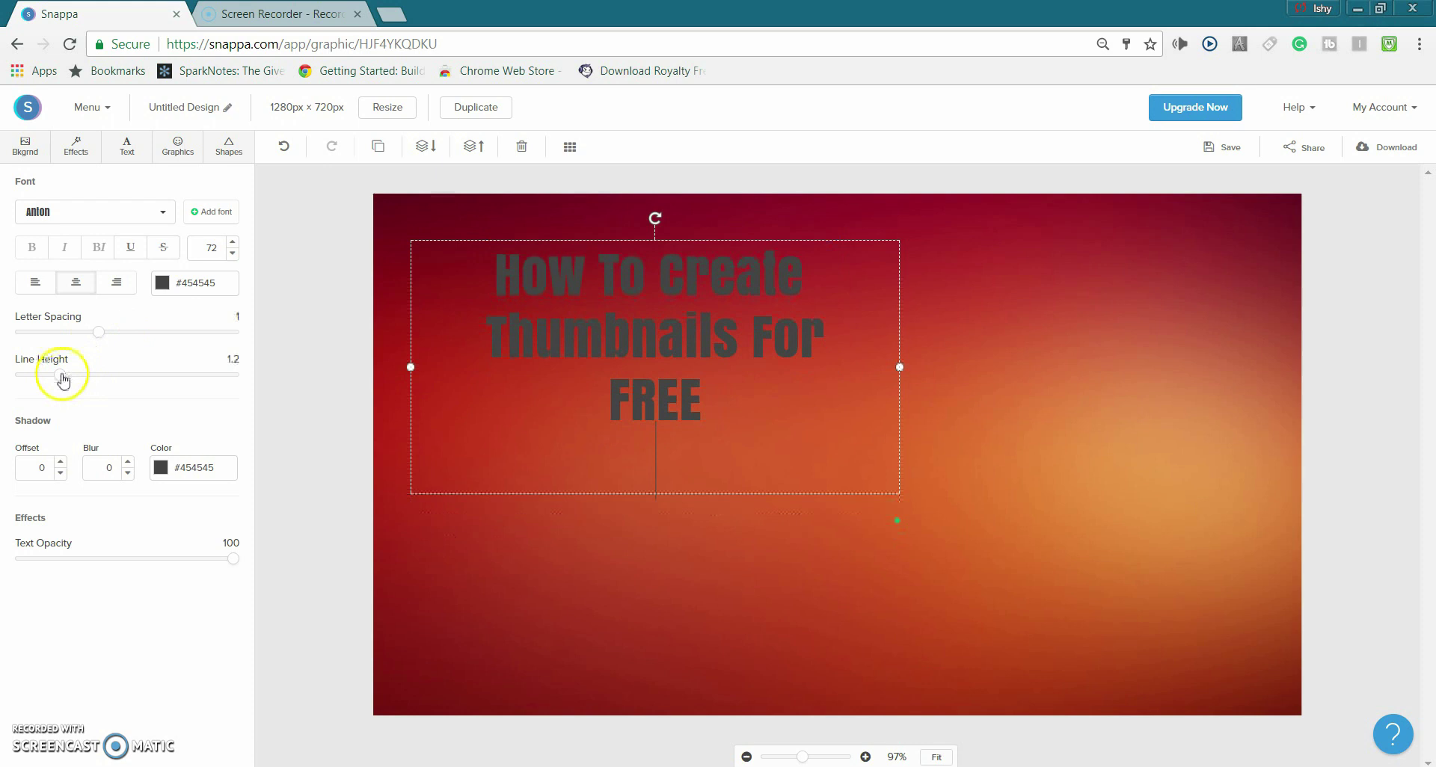
pyautogui.moveTo(54, 376)
pyautogui.mouseDown()
pyautogui.moveTo(41, 375)
pyautogui.moveTo(57, 375)
pyautogui.mouseUp()
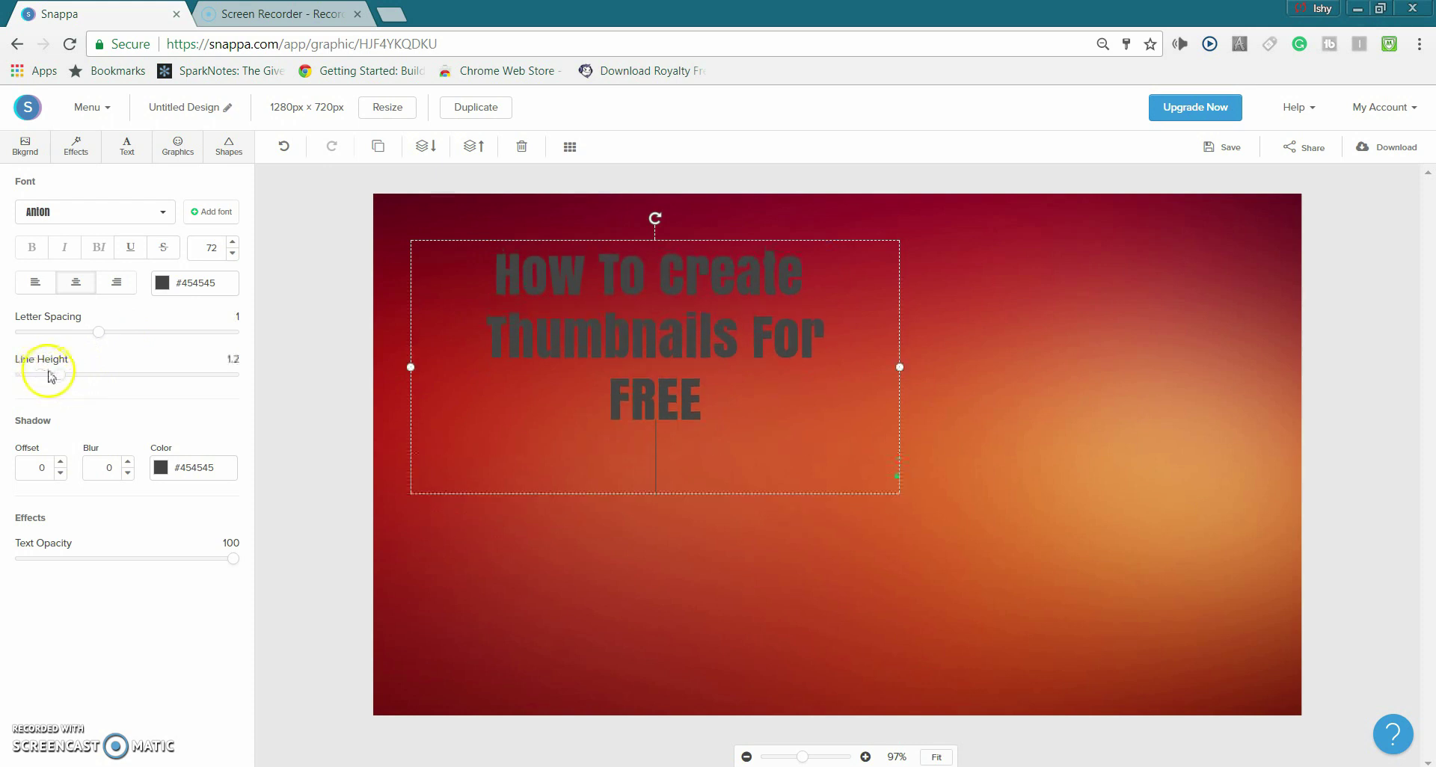
# Step: Raise the title's text shadow offset to 4
pyautogui.click(130, 475)
pyautogui.click(62, 474)
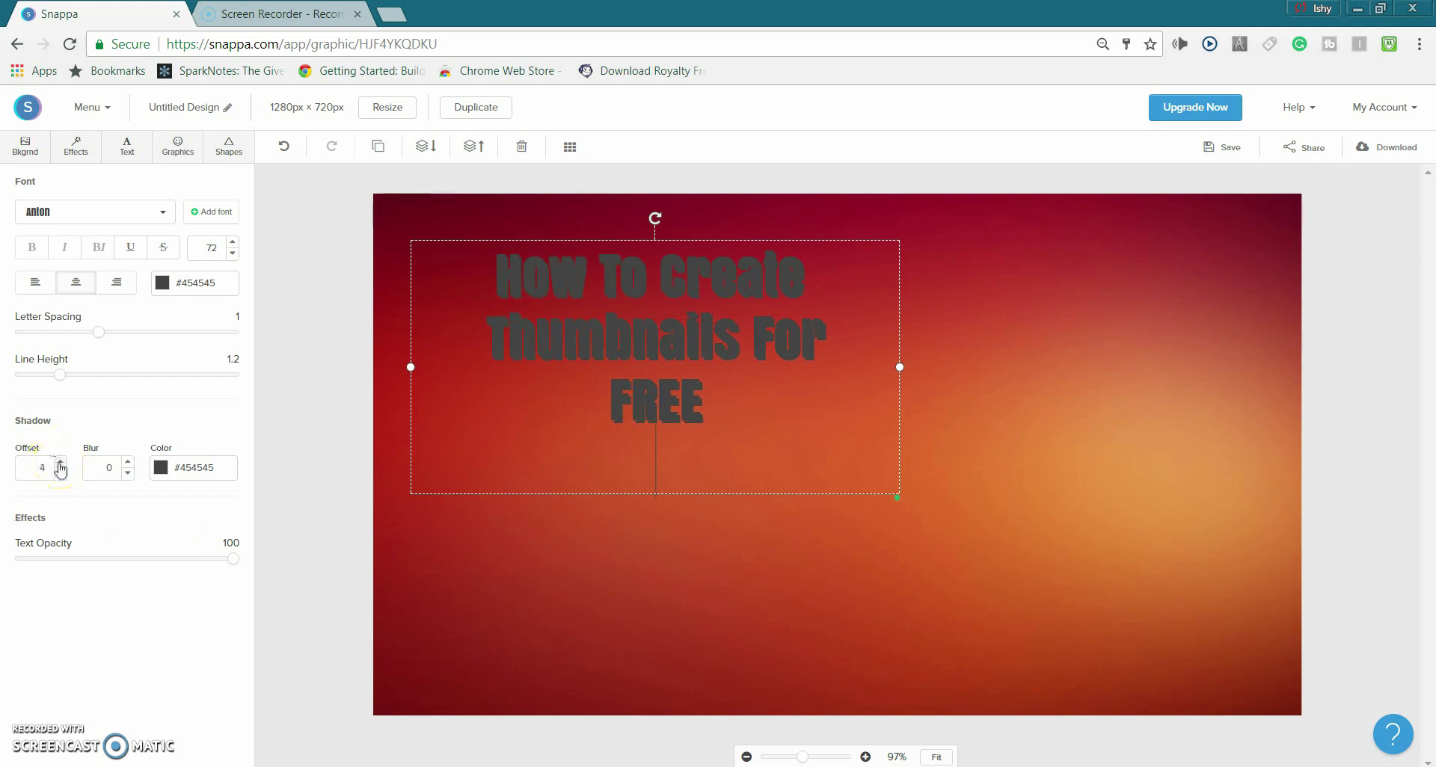
pyautogui.click(159, 473)
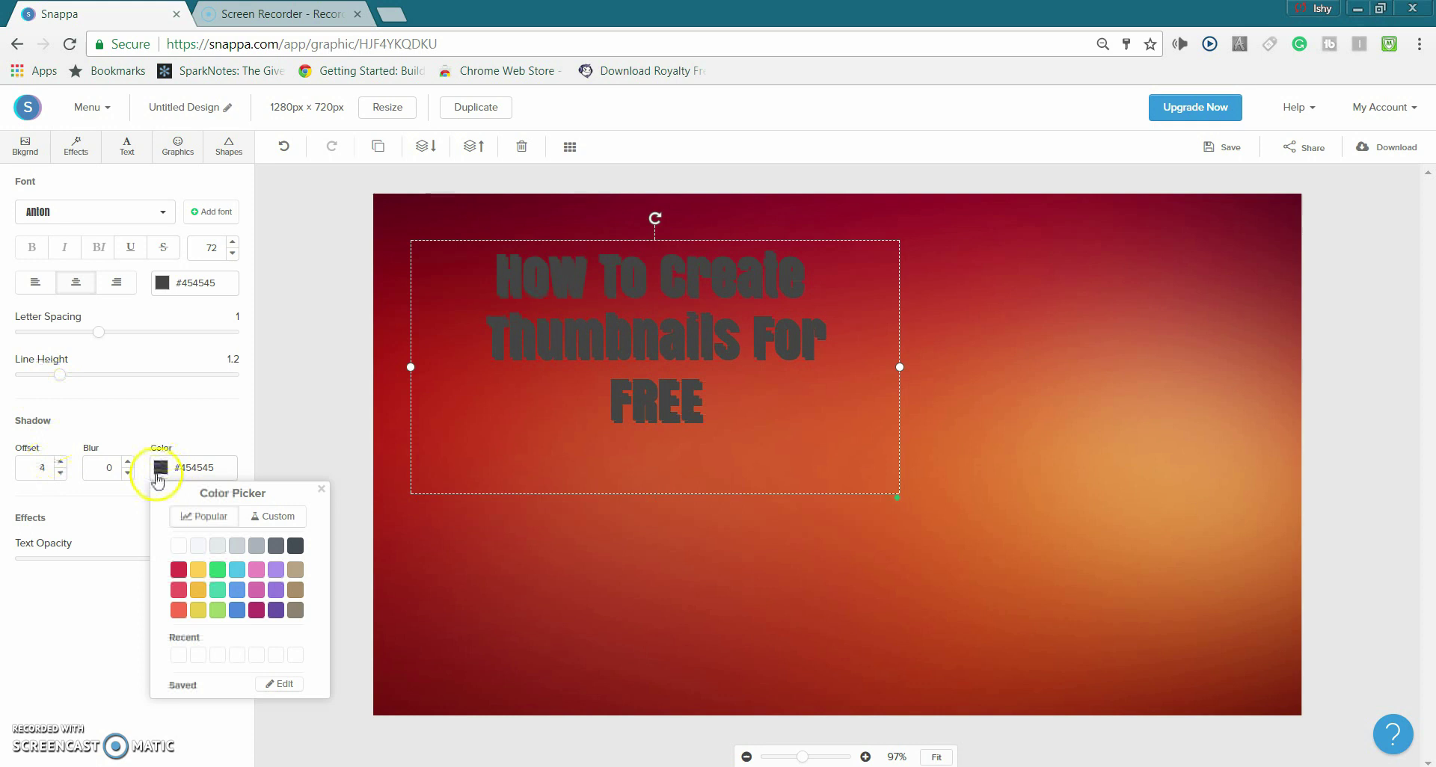
# Step: Make the text shadow yellow with offset 2 and turn the title text white
pyautogui.click(198, 572)
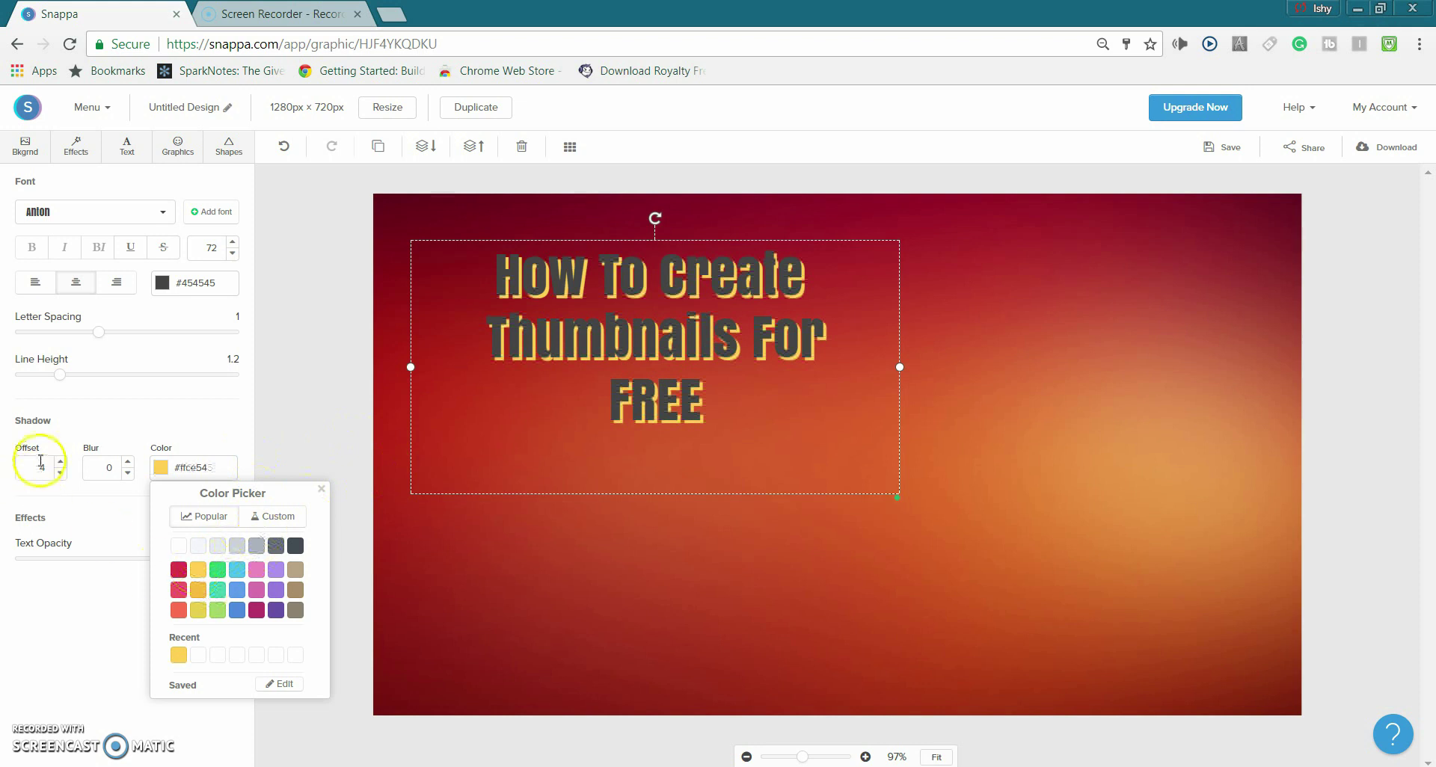
pyautogui.click(61, 474)
pyautogui.click(61, 473)
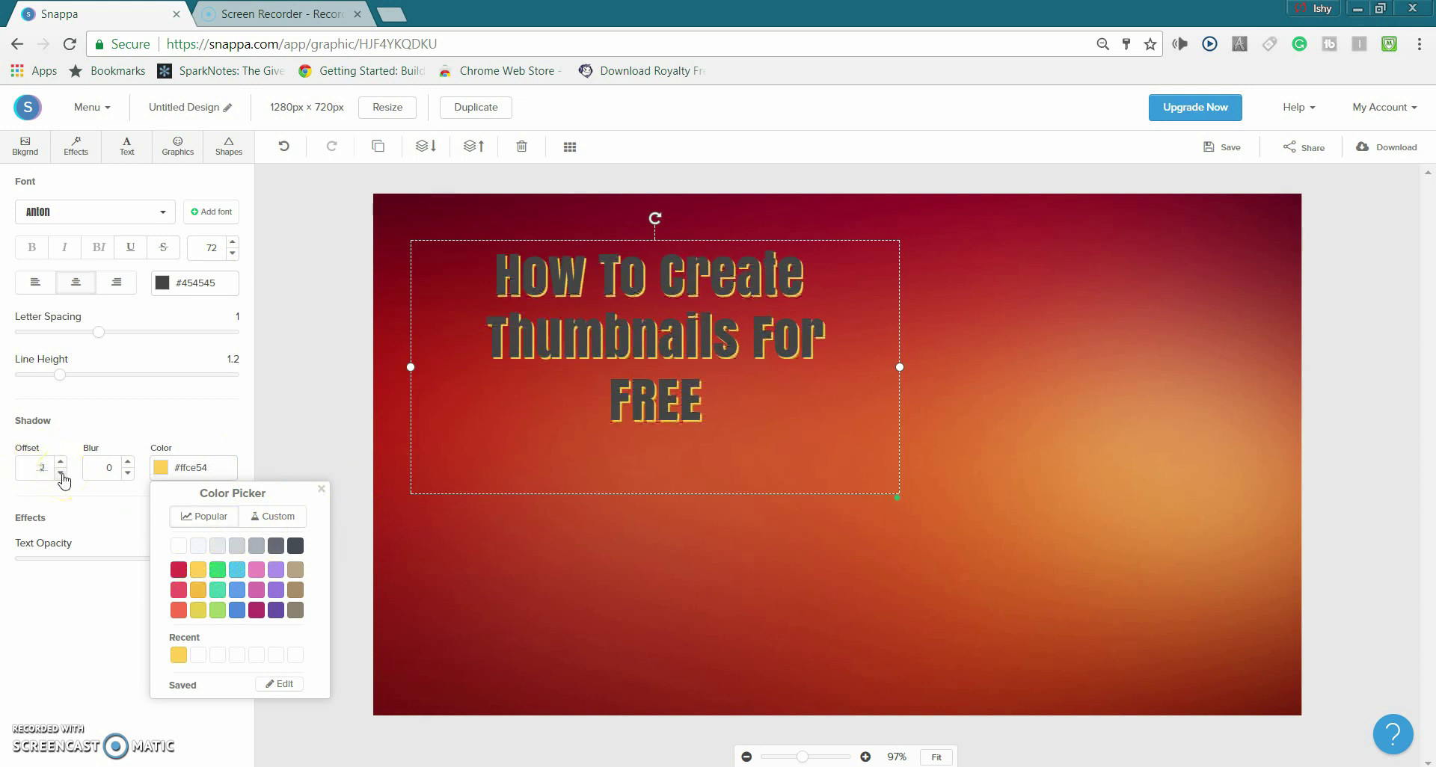
pyautogui.click(161, 282)
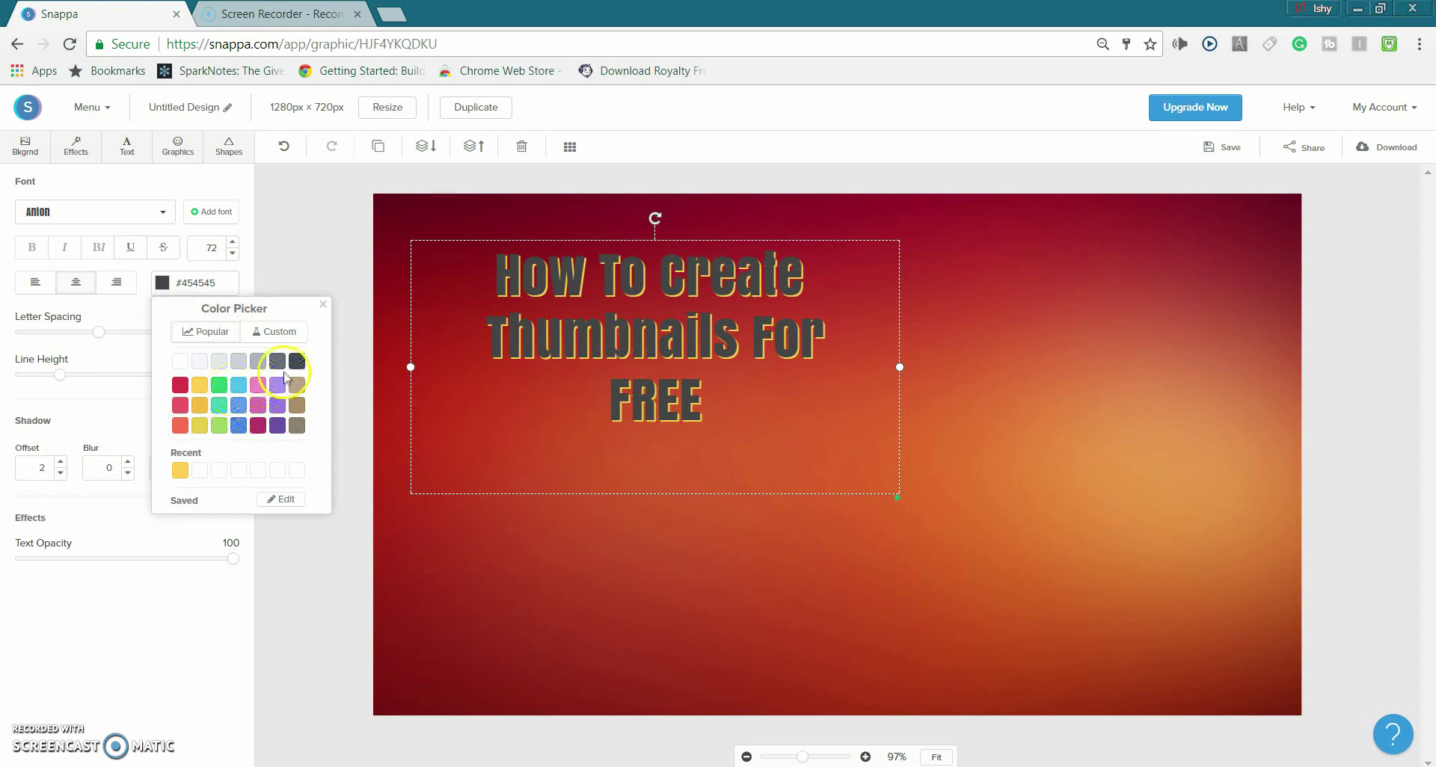
pyautogui.click(180, 426)
pyautogui.click(179, 384)
pyautogui.click(236, 363)
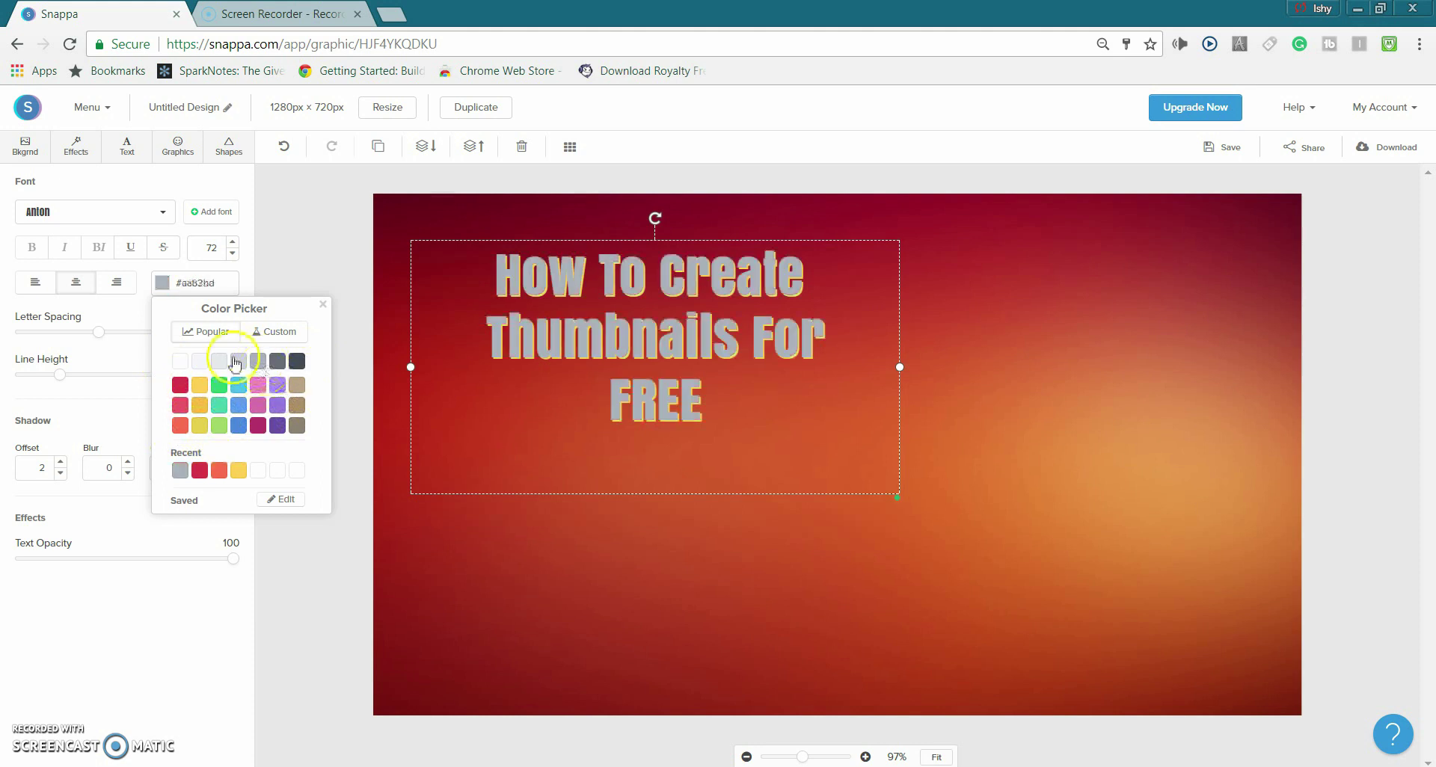
pyautogui.click(179, 362)
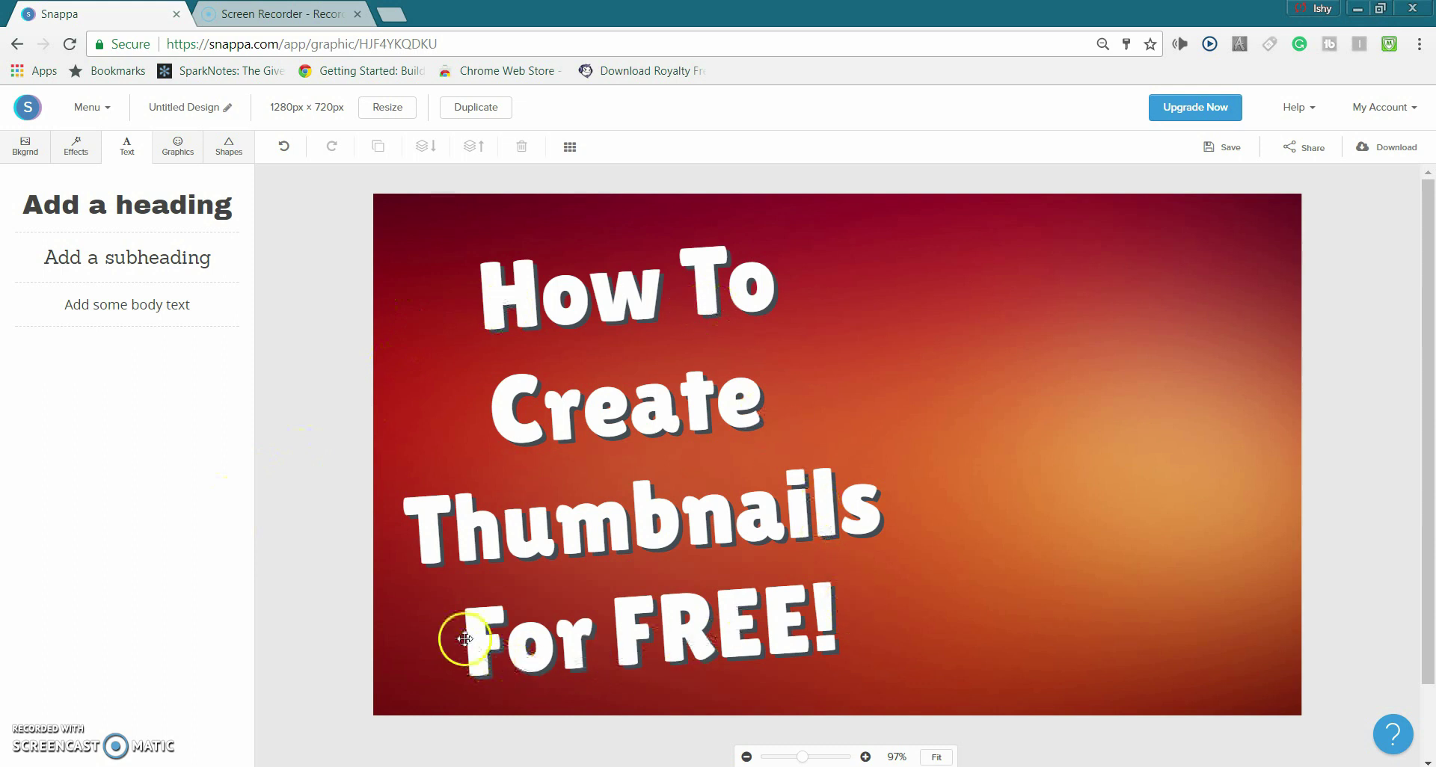
pyautogui.click(76, 146)
pyautogui.click(178, 146)
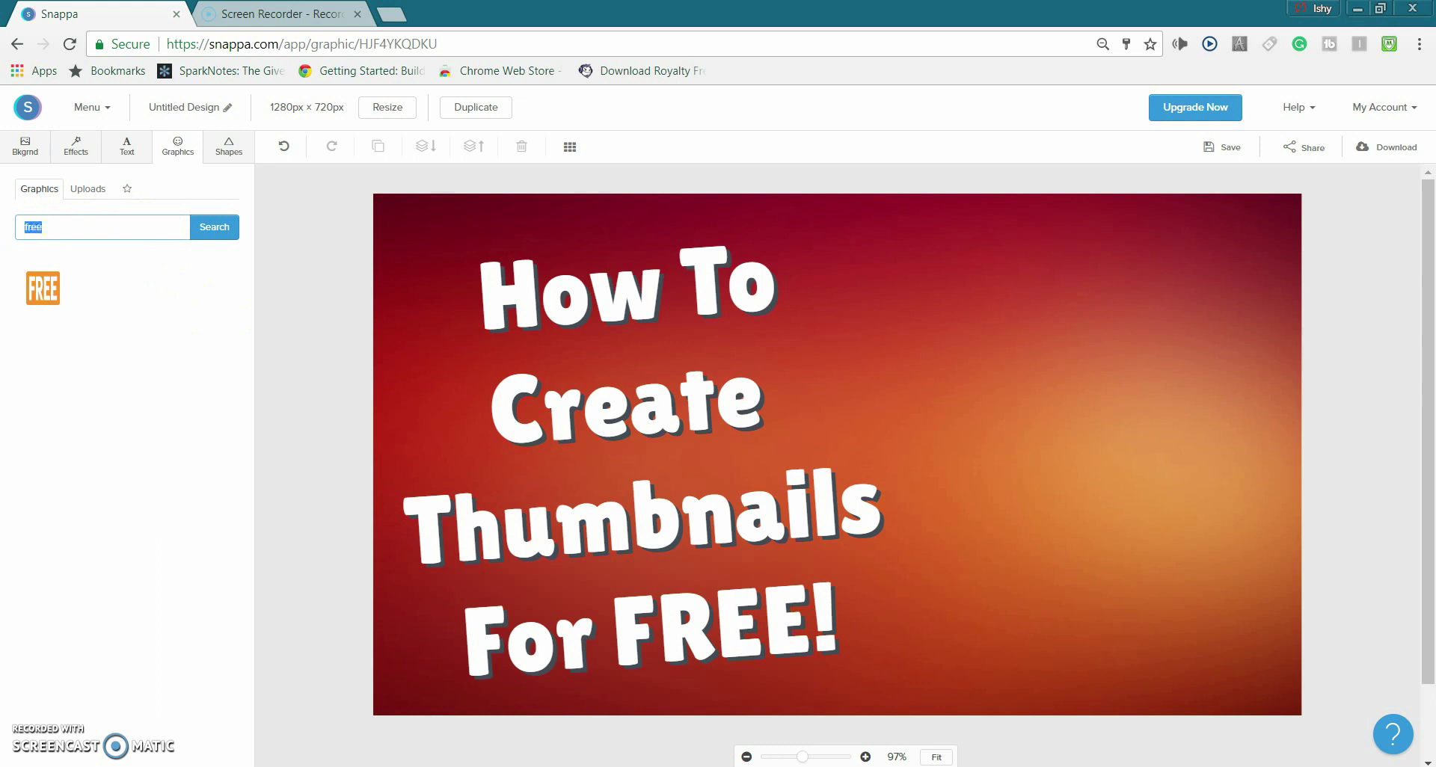
# Step: Search Graphics for 'computer', add the monitor, and move and enlarge it on the right
pyautogui.write('compu')
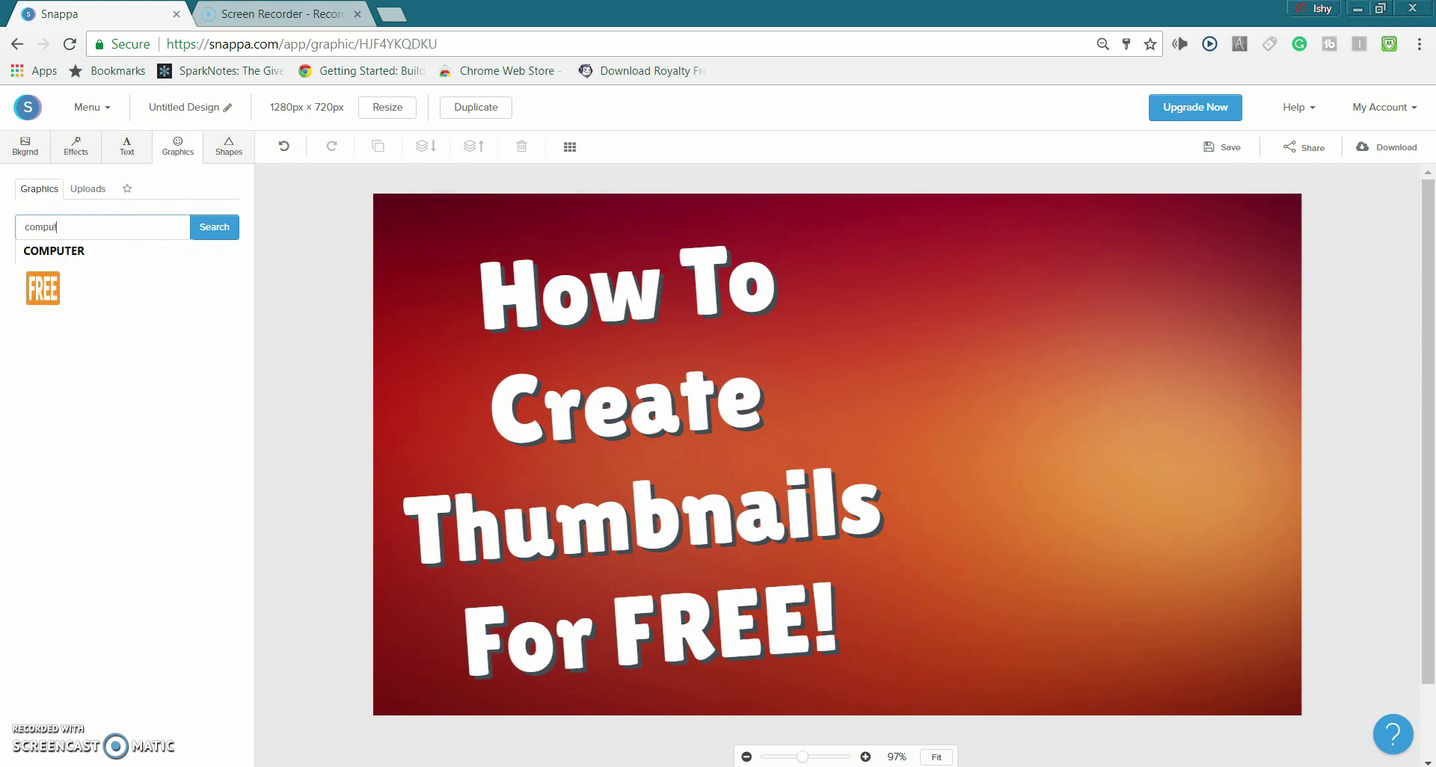
pyautogui.write('ter')
pyautogui.press('Return')
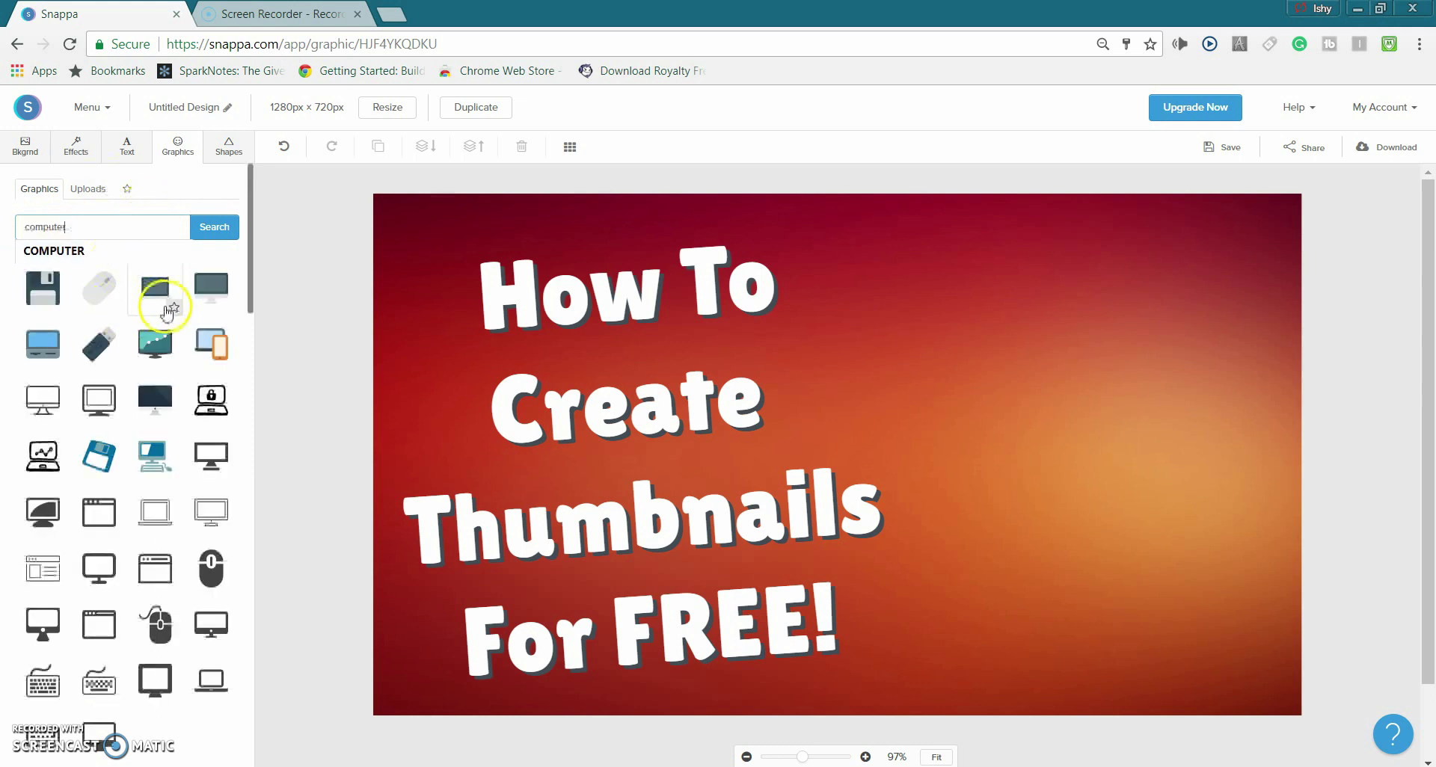
pyautogui.click(209, 301)
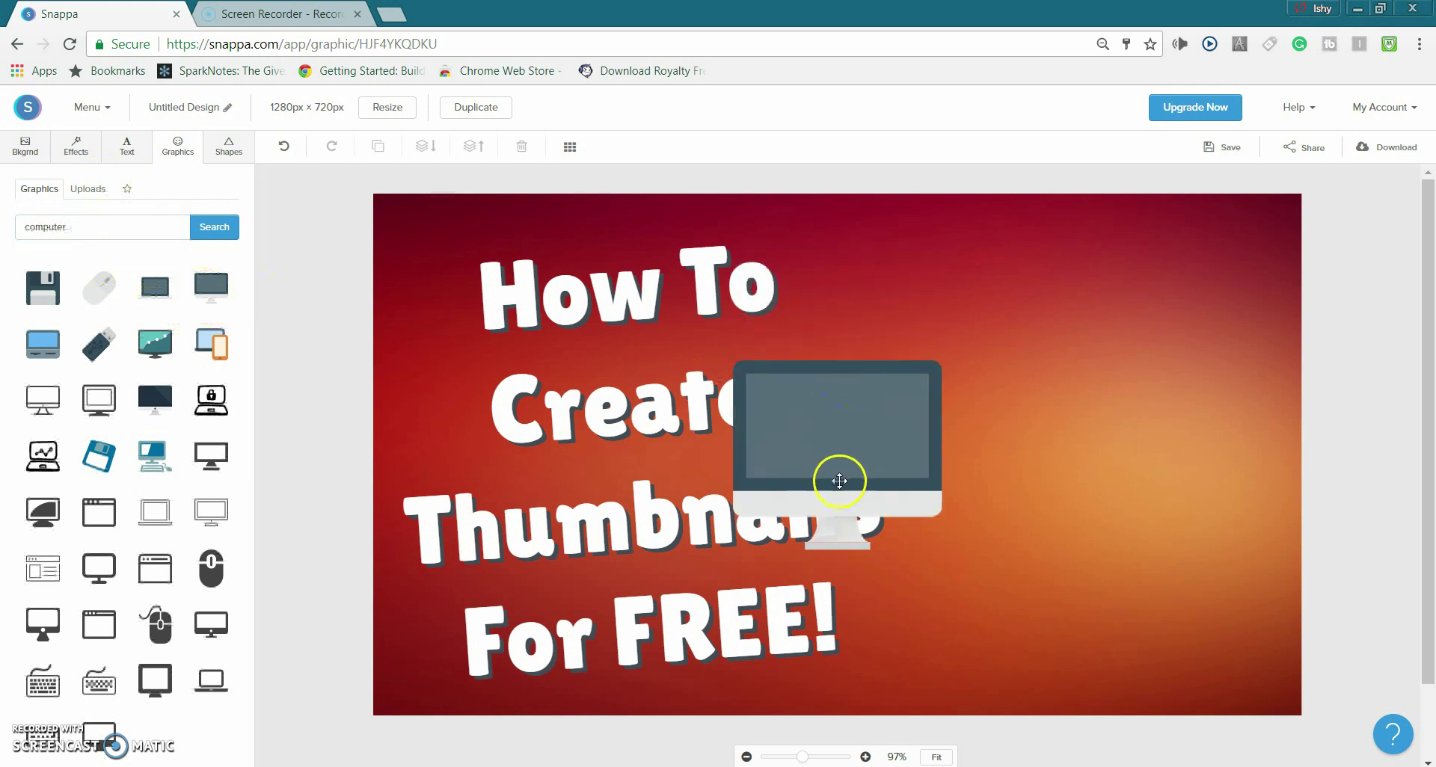
pyautogui.moveTo(836, 477); pyautogui.dragTo(1060, 457)
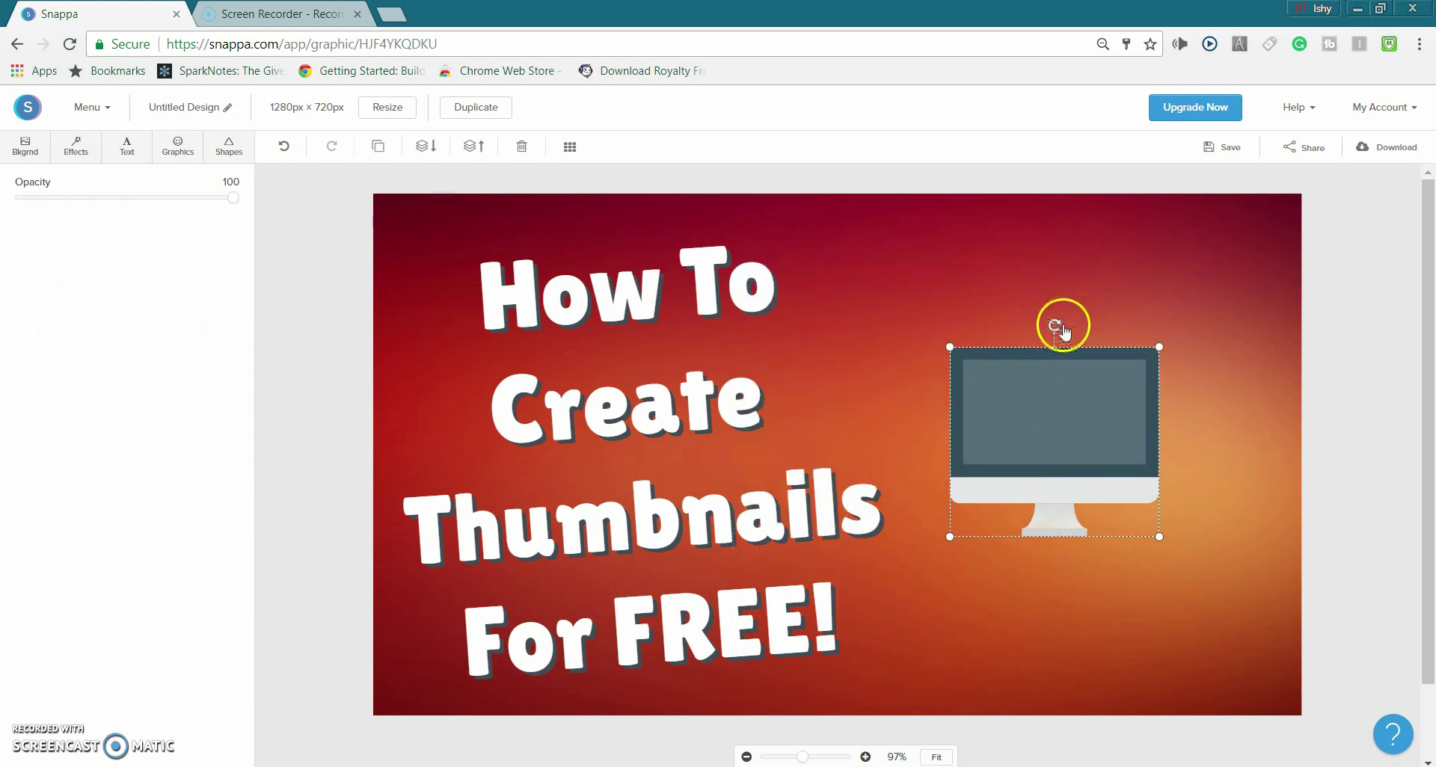
pyautogui.moveTo(1055, 325); pyautogui.dragTo(1064, 326)
pyautogui.moveTo(959, 339); pyautogui.dragTo(814, 179)
pyautogui.moveTo(978, 375); pyautogui.dragTo(1103, 453)
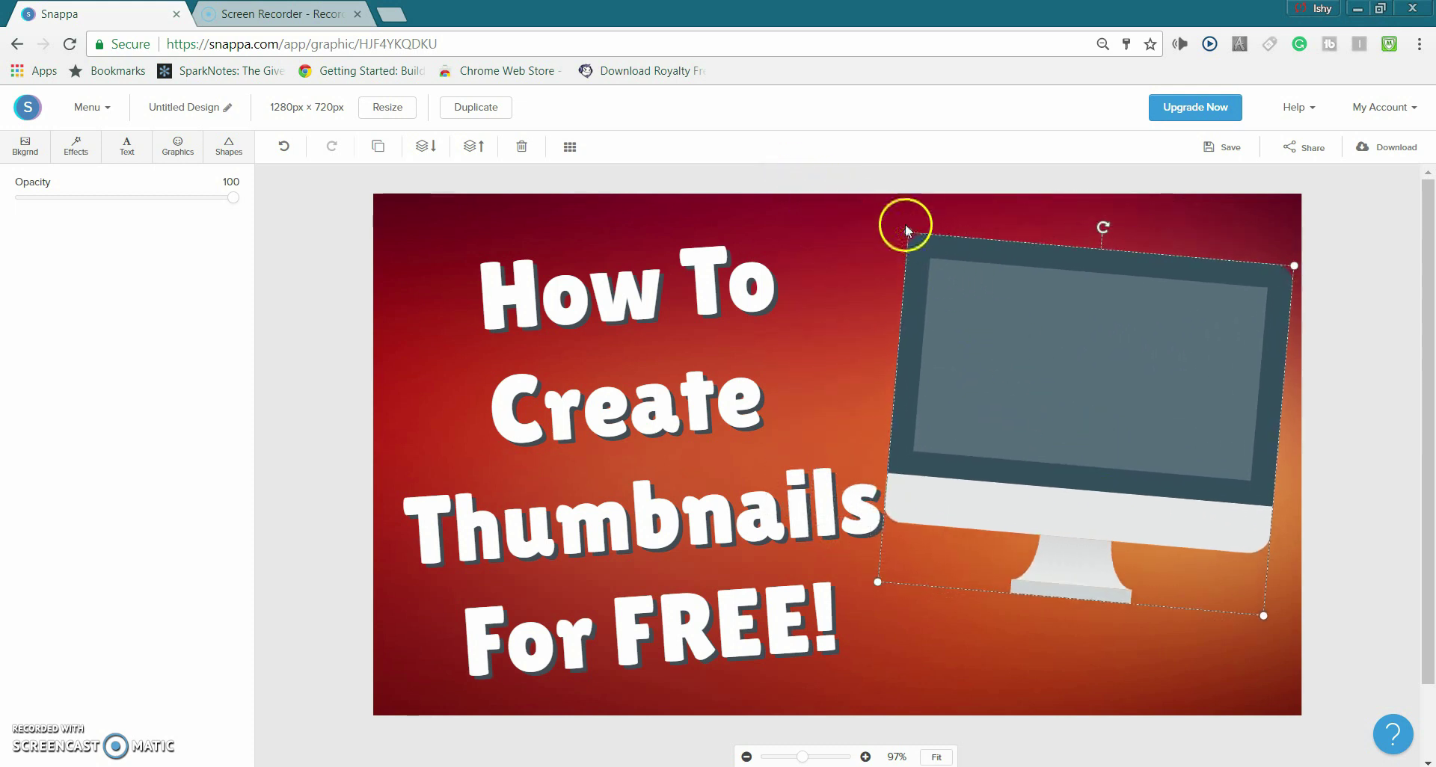
# Step: Straighten the monitor upright, refine its size and position, and shift the title left
pyautogui.moveTo(907, 225); pyautogui.dragTo(952, 280)
pyautogui.moveTo(1042, 448); pyautogui.dragTo(1019, 446)
pyautogui.moveTo(1092, 268); pyautogui.dragTo(1081, 266)
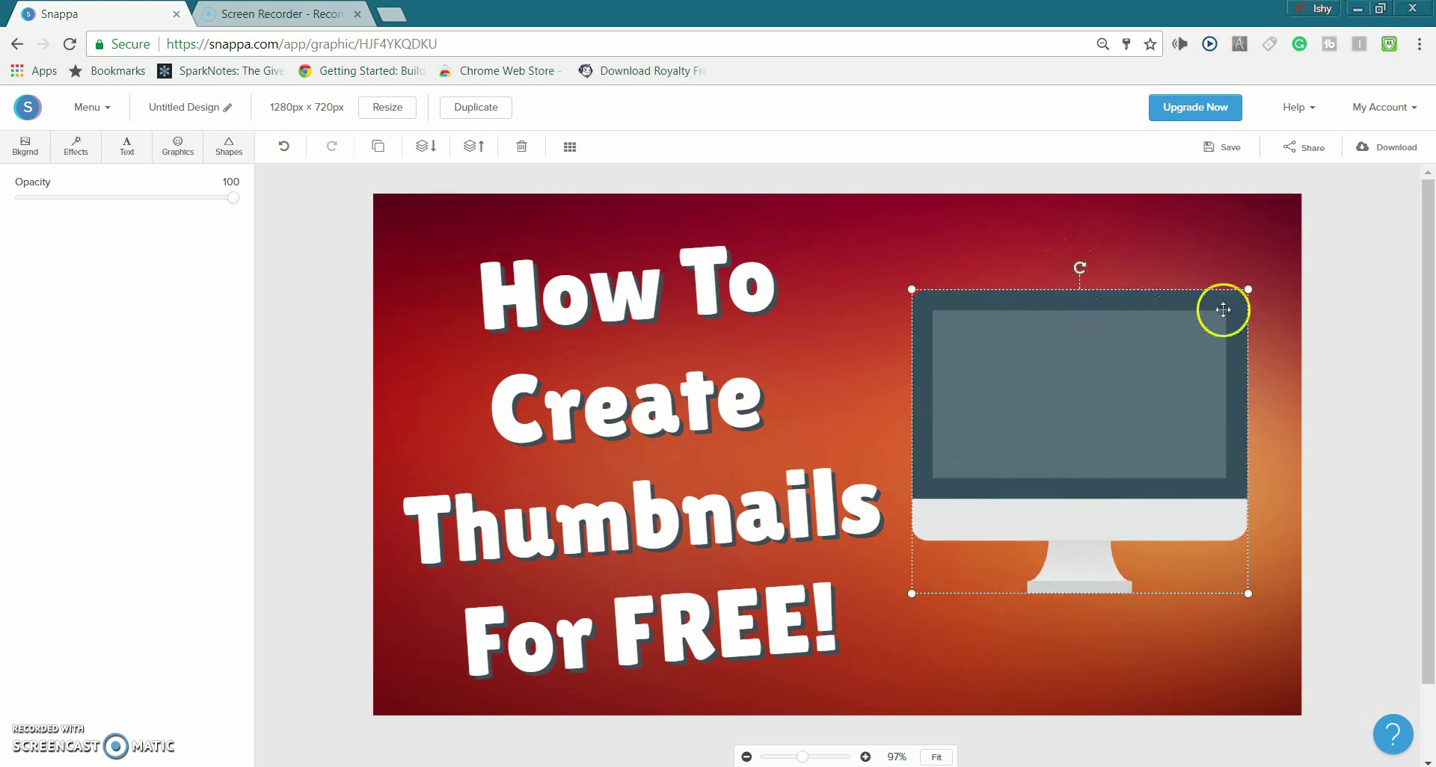
pyautogui.moveTo(1248, 288); pyautogui.dragTo(1298, 228)
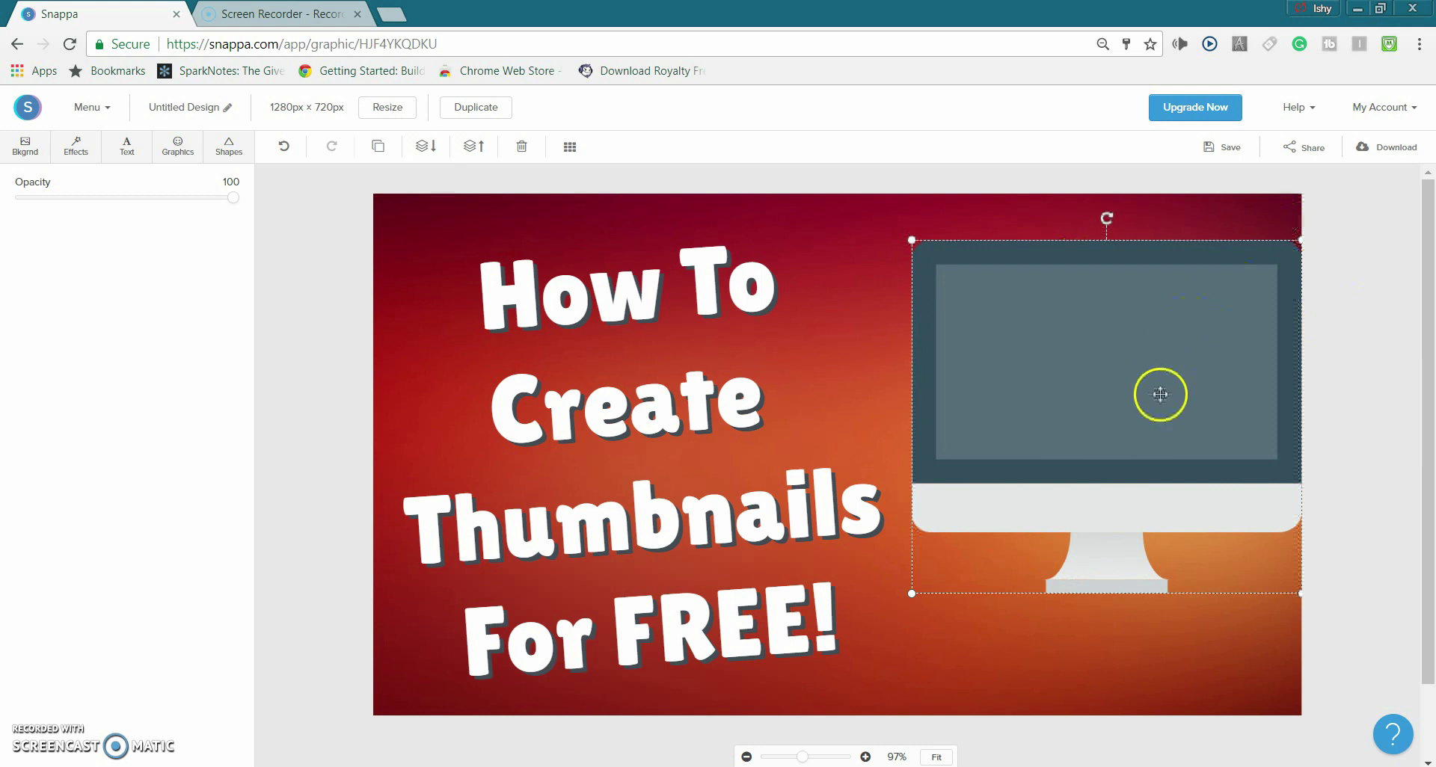
pyautogui.moveTo(1160, 394); pyautogui.dragTo(1154, 410)
pyautogui.moveTo(711, 503); pyautogui.dragTo(664, 518)
pyautogui.moveTo(1008, 470); pyautogui.dragTo(1012, 480)
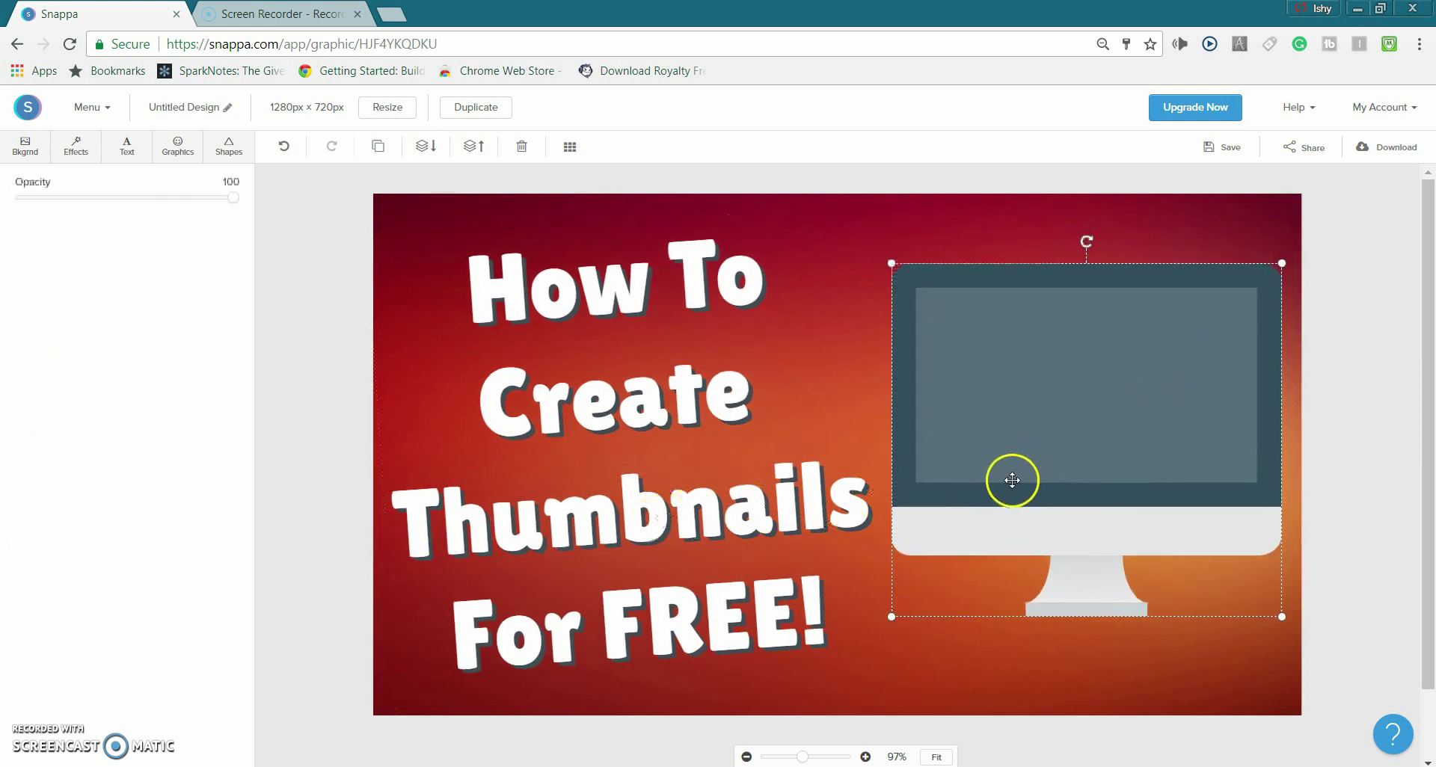
pyautogui.click(841, 393)
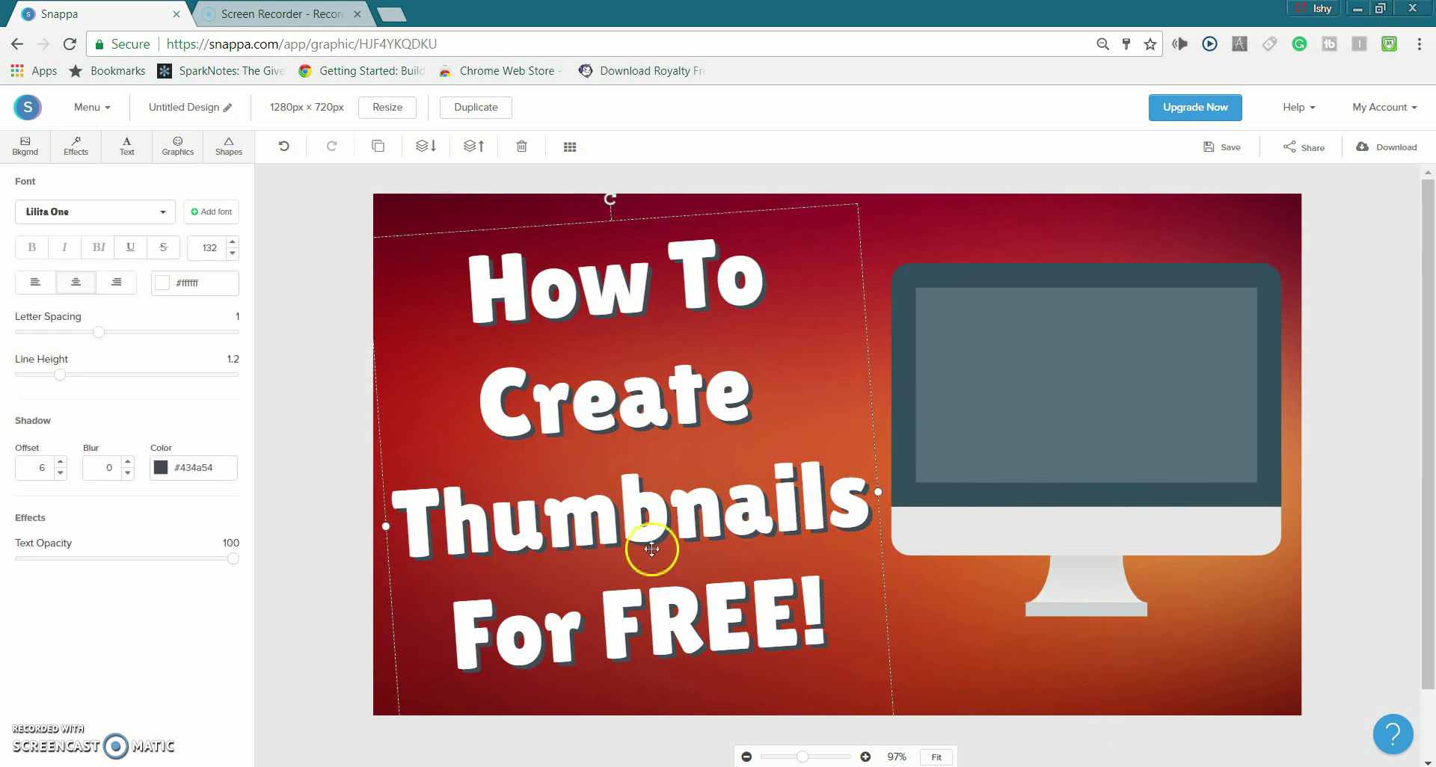
# Step: Search Graphics for 'free' and place the orange FREE badge, shrunk, on the monitor screen
pyautogui.click(306, 537)
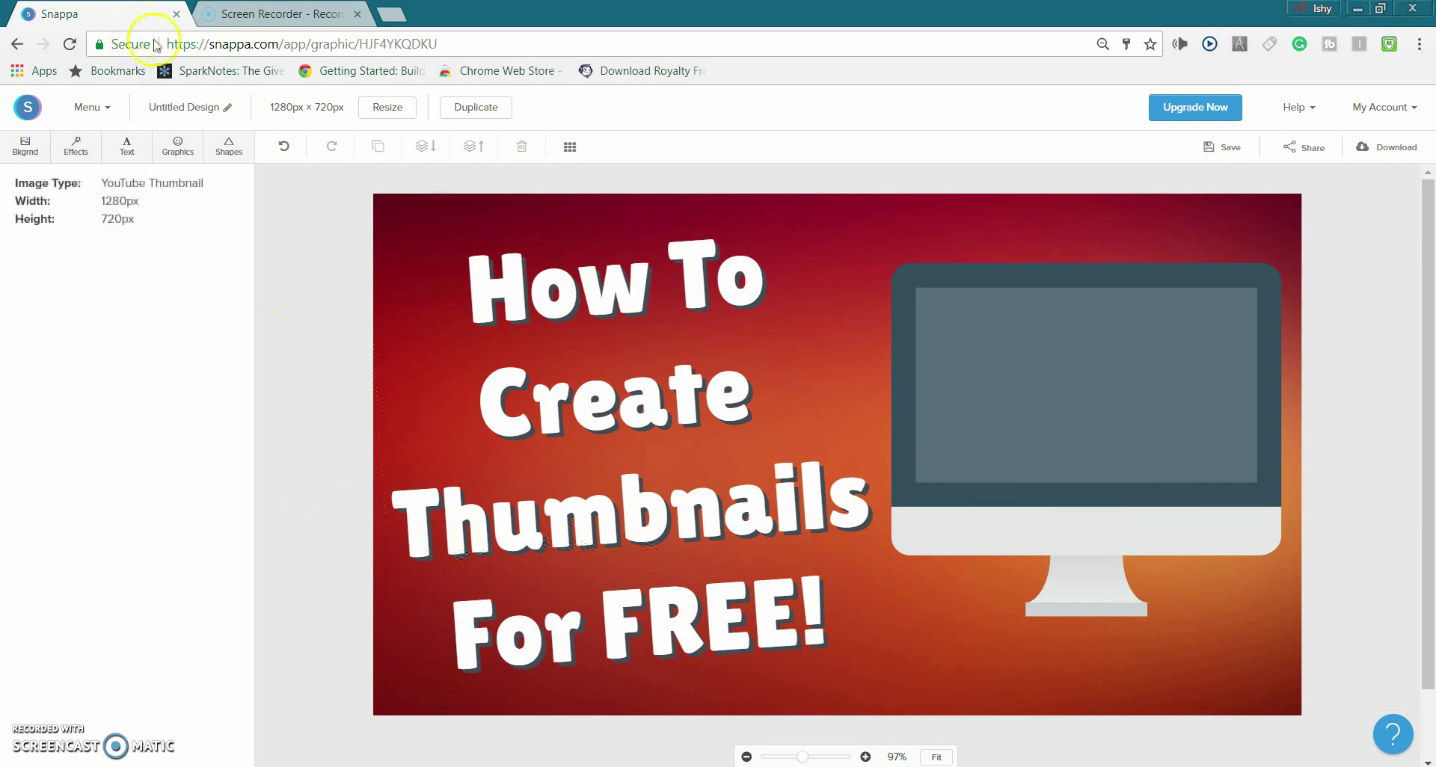
pyautogui.click(177, 146)
pyautogui.moveTo(105, 224); pyautogui.dragTo(11, 231)
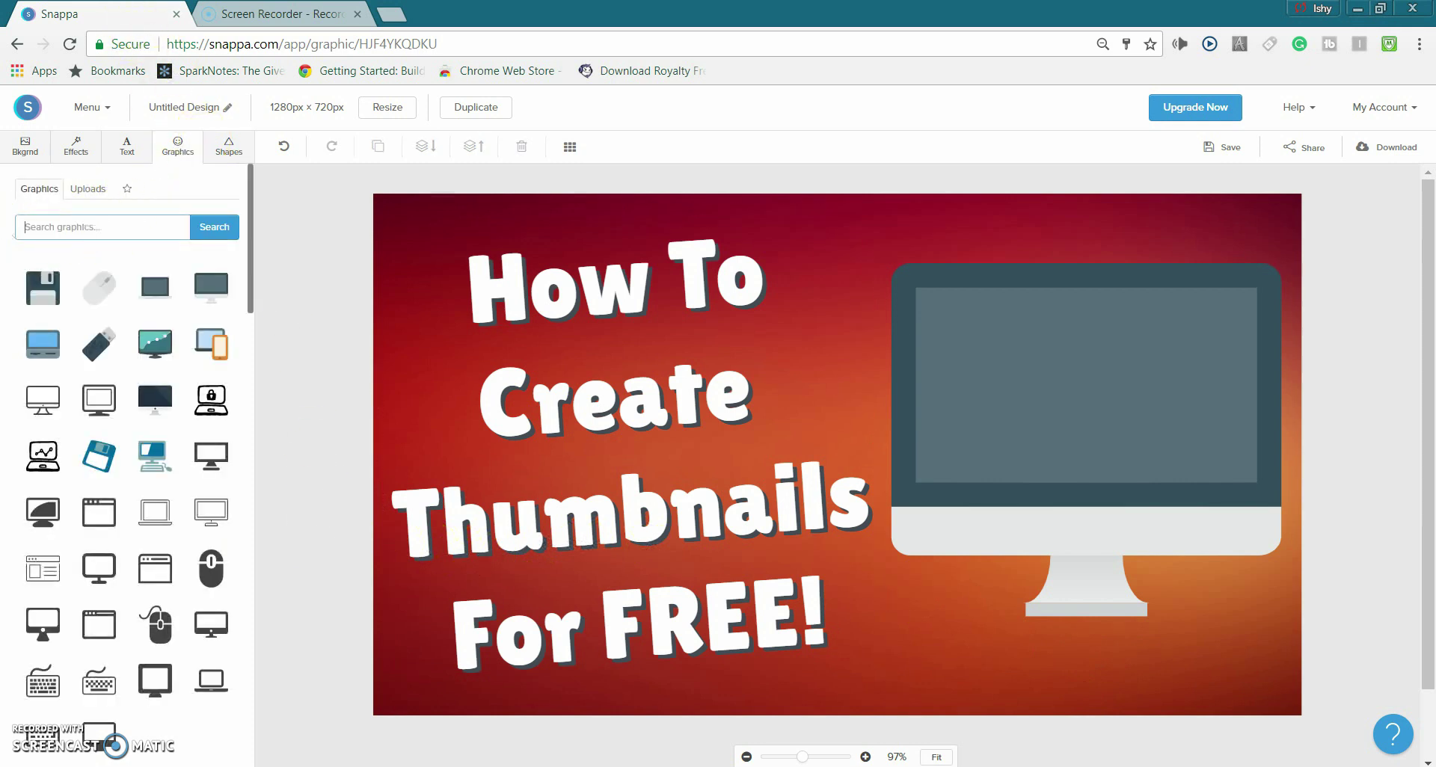
pyautogui.press('Return')
pyautogui.click(43, 288)
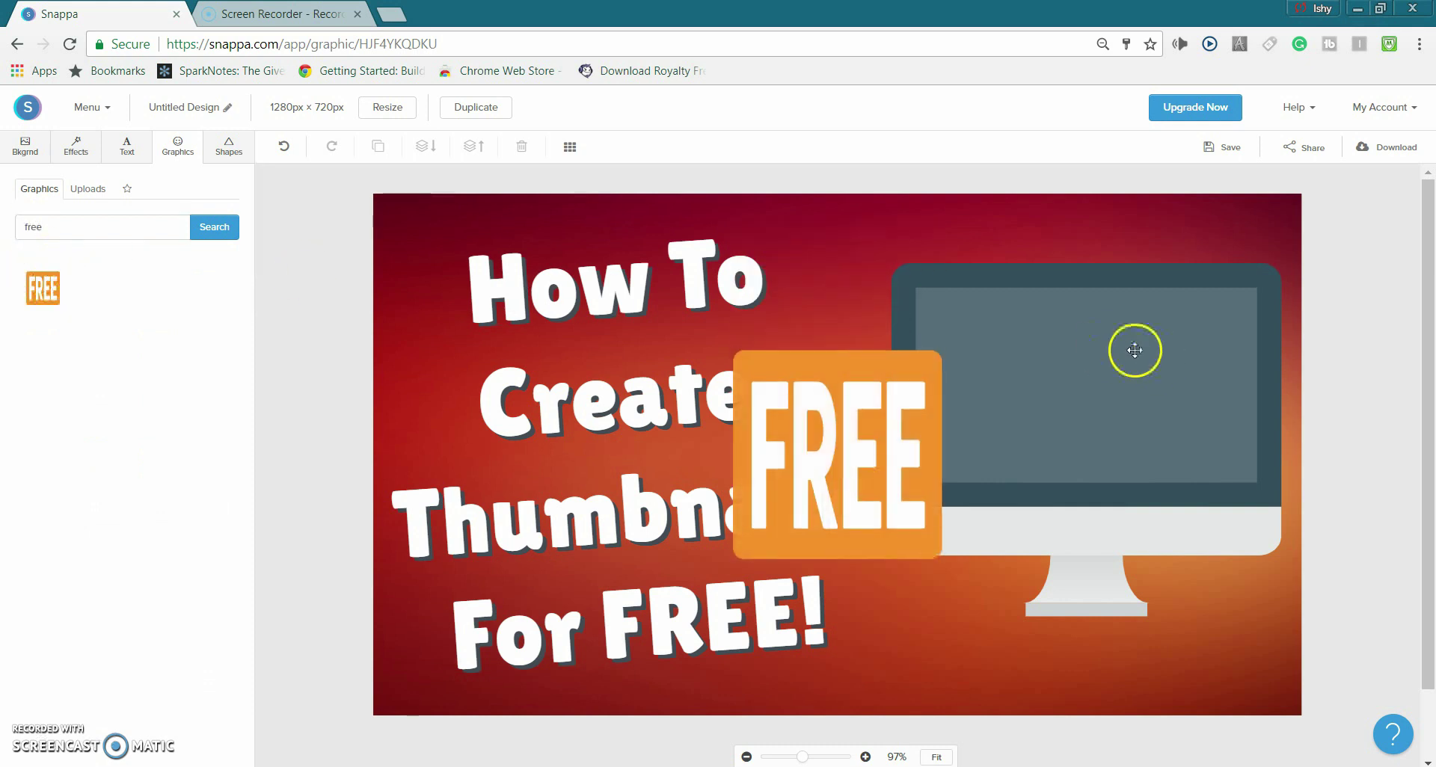
pyautogui.click(891, 445)
pyautogui.moveTo(891, 445); pyautogui.dragTo(1115, 379)
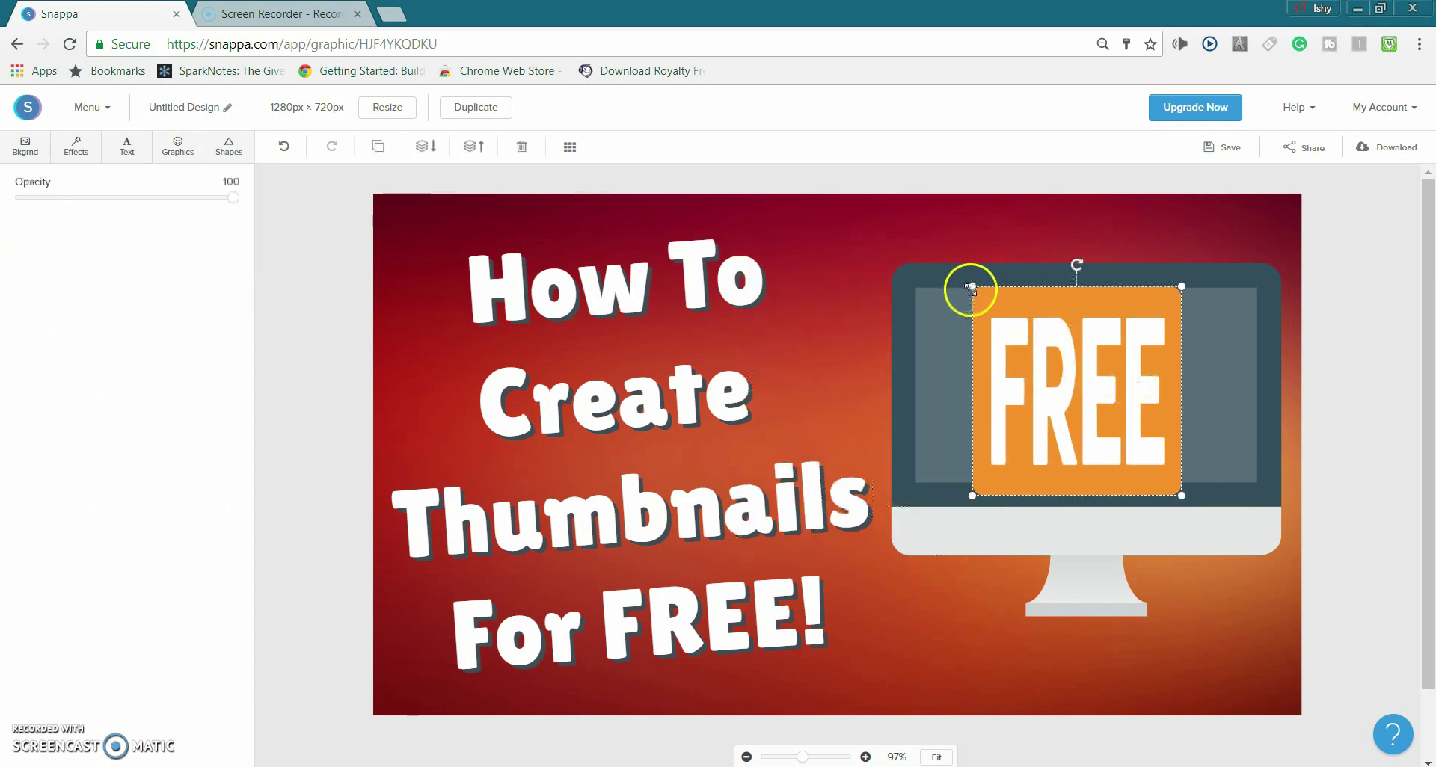
pyautogui.moveTo(974, 287); pyautogui.dragTo(1018, 308)
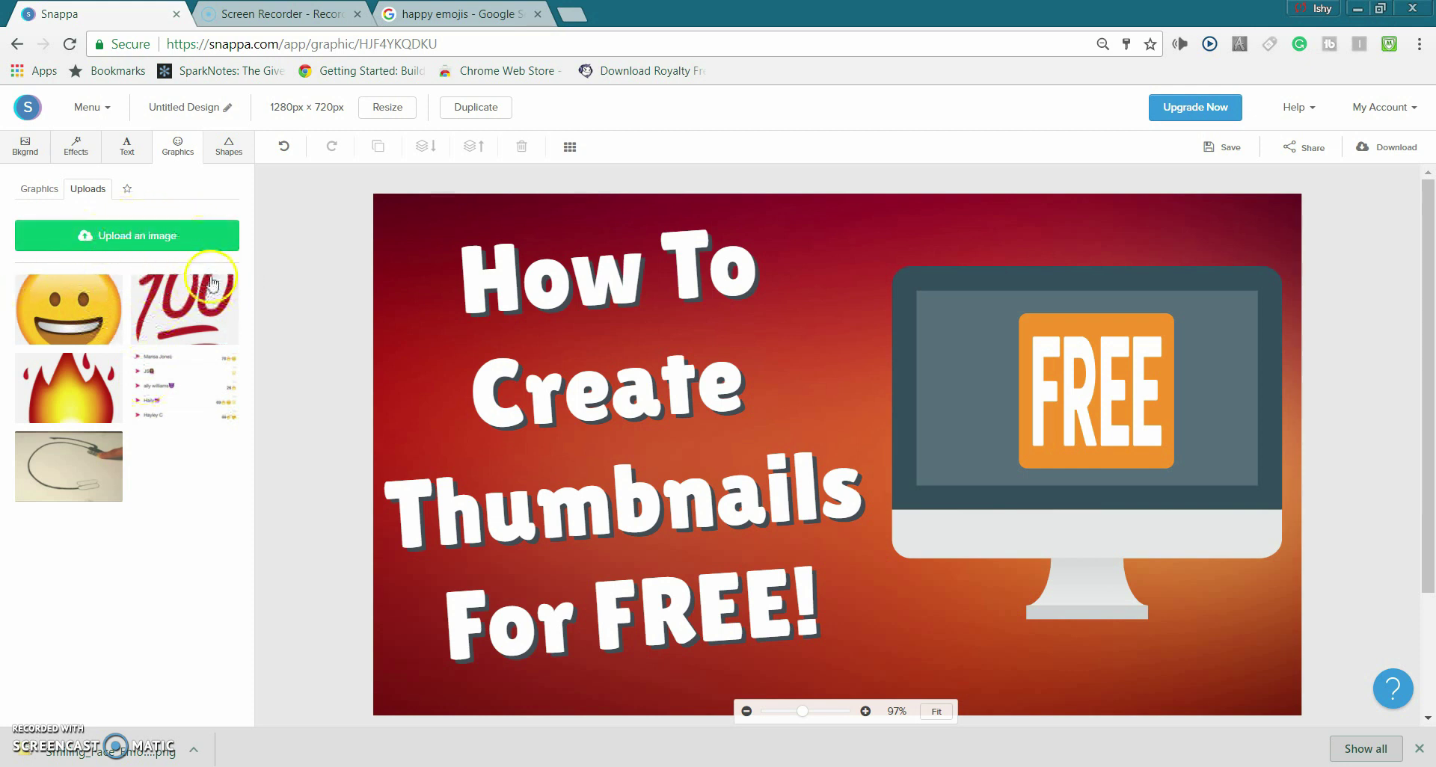
# Step: Add the smiley emoji from Uploads, shrink it, place it beside 'How To' and tilt it
pyautogui.click(72, 313)
pyautogui.moveTo(602, 223); pyautogui.dragTo(877, 454)
pyautogui.moveTo(970, 507); pyautogui.dragTo(838, 246)
pyautogui.click(836, 224)
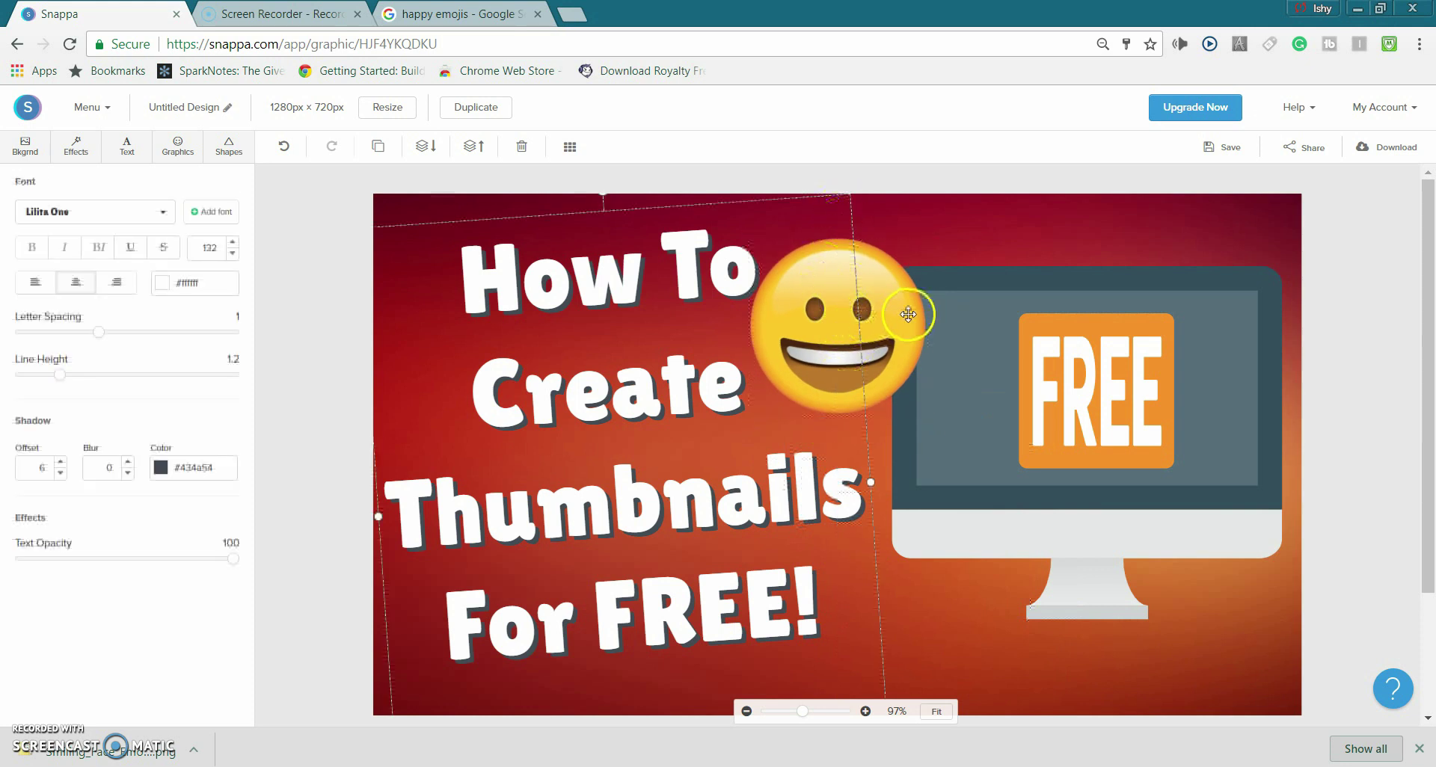
pyautogui.click(837, 230)
pyautogui.moveTo(927, 236); pyautogui.dragTo(884, 288)
pyautogui.moveTo(830, 357); pyautogui.dragTo(851, 348)
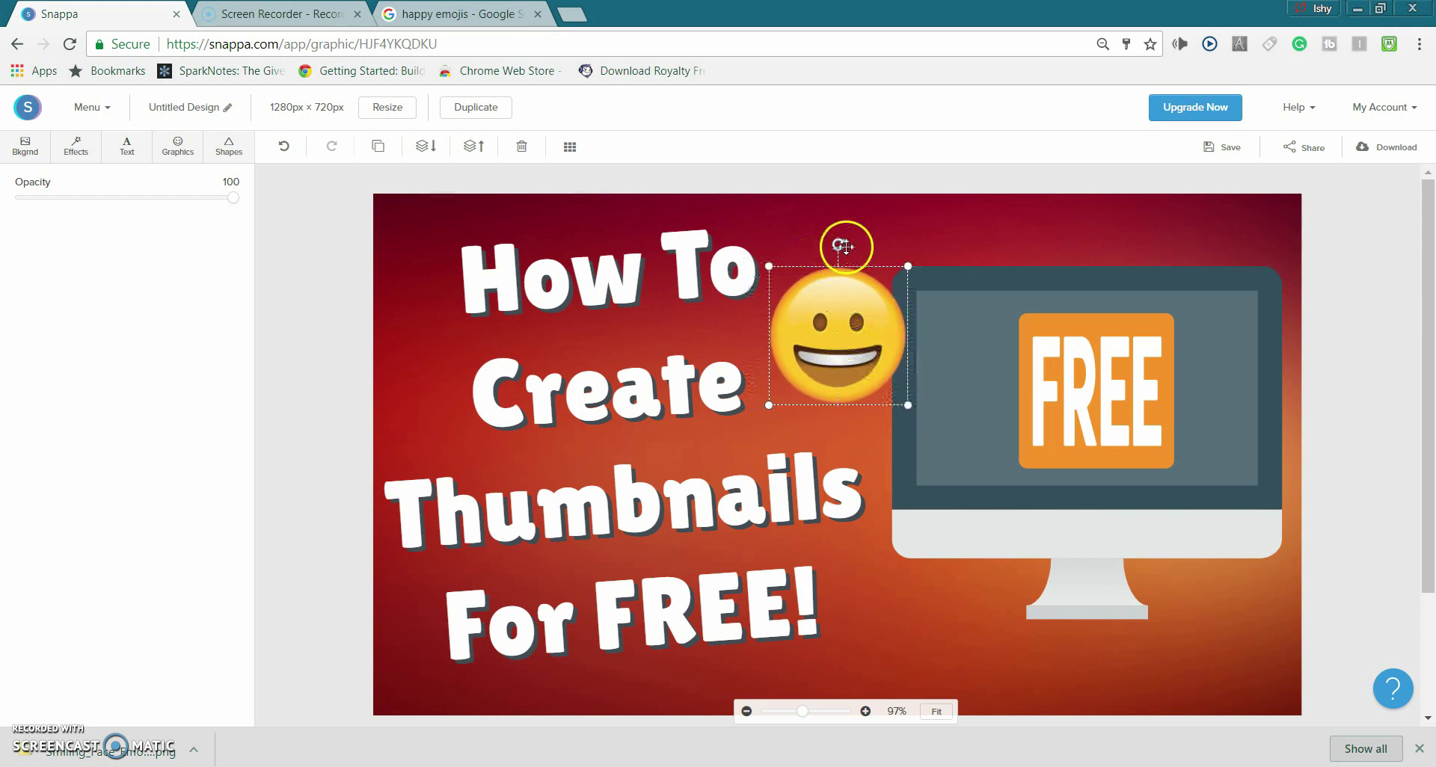
pyautogui.click(839, 246)
pyautogui.click(794, 370)
pyautogui.moveTo(839, 243)
pyautogui.mouseDown()
pyautogui.moveTo(857, 249)
pyautogui.moveTo(842, 231)
pyautogui.mouseUp()
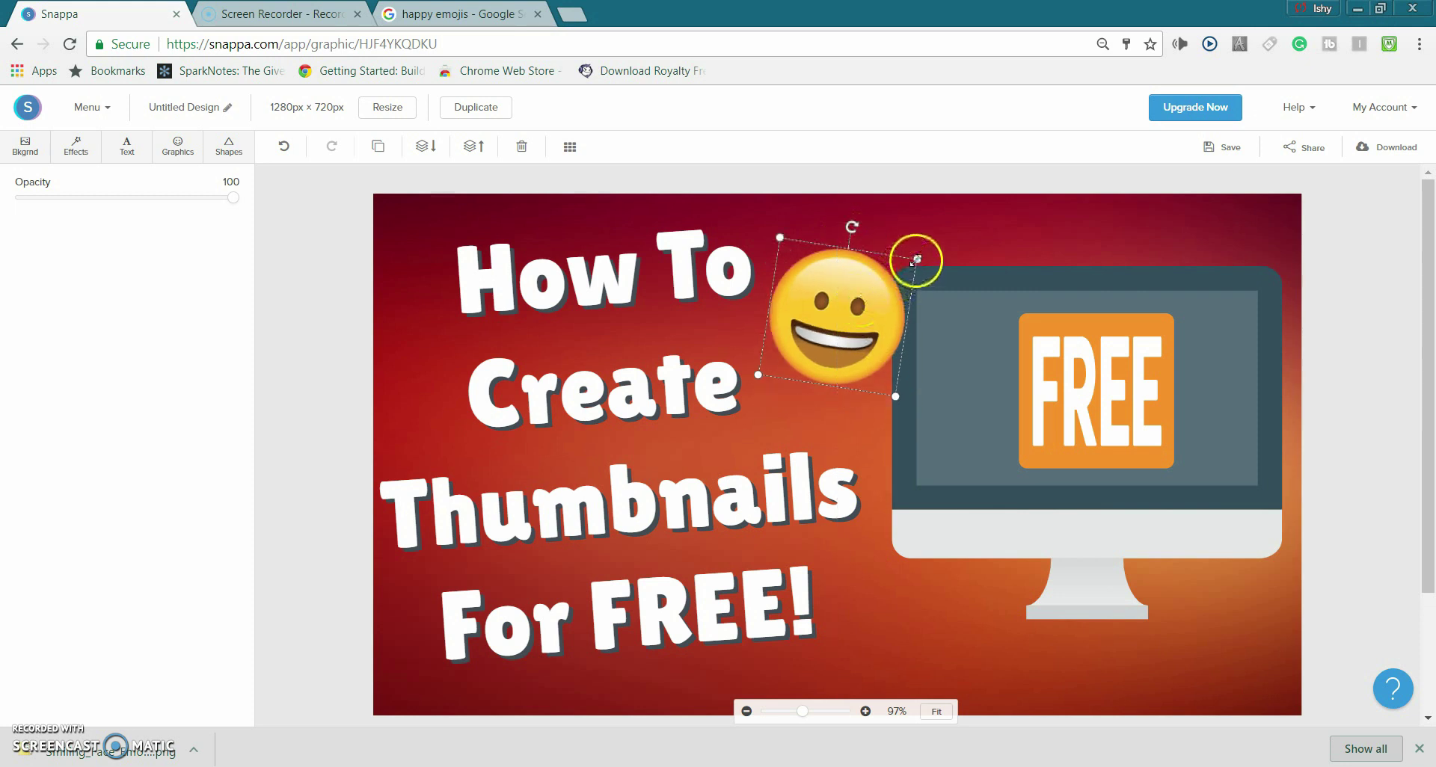
pyautogui.moveTo(903, 269)
pyautogui.mouseDown()
pyautogui.moveTo(893, 278)
pyautogui.moveTo(899, 263)
pyautogui.mouseUp()
pyautogui.click(924, 644)
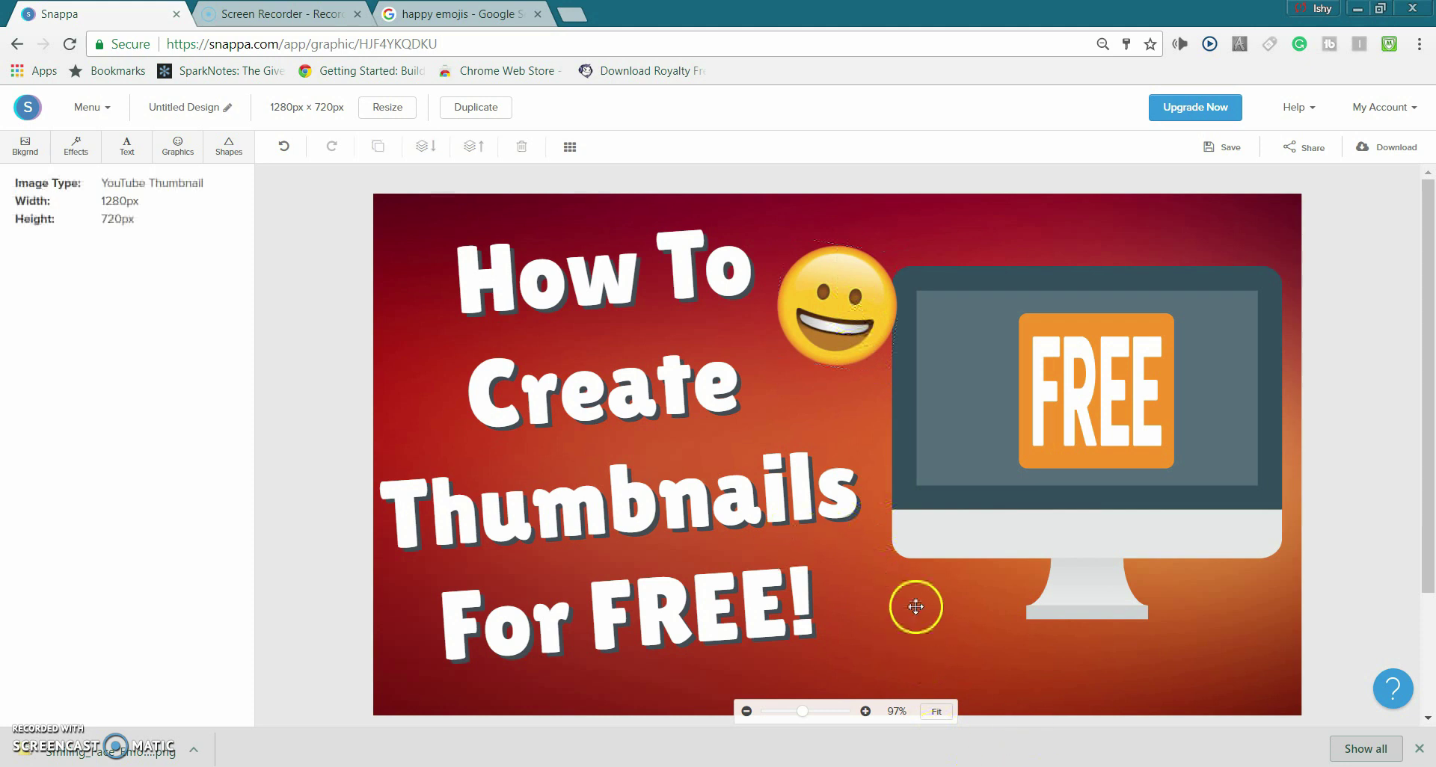
# Step: Add a second smiley from Uploads, shrink it, and tilt it beside 'For FREE!'
pyautogui.click(187, 153)
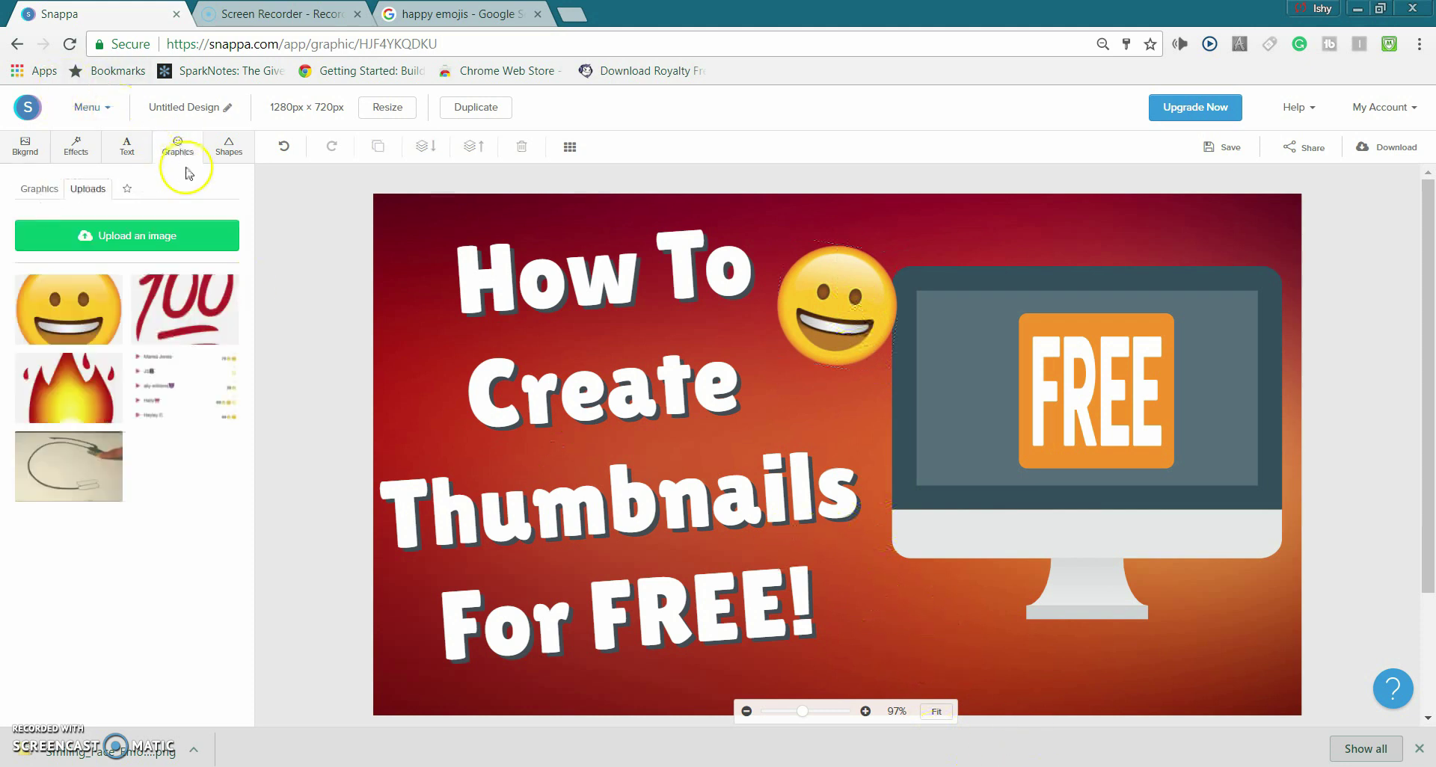
pyautogui.click(78, 306)
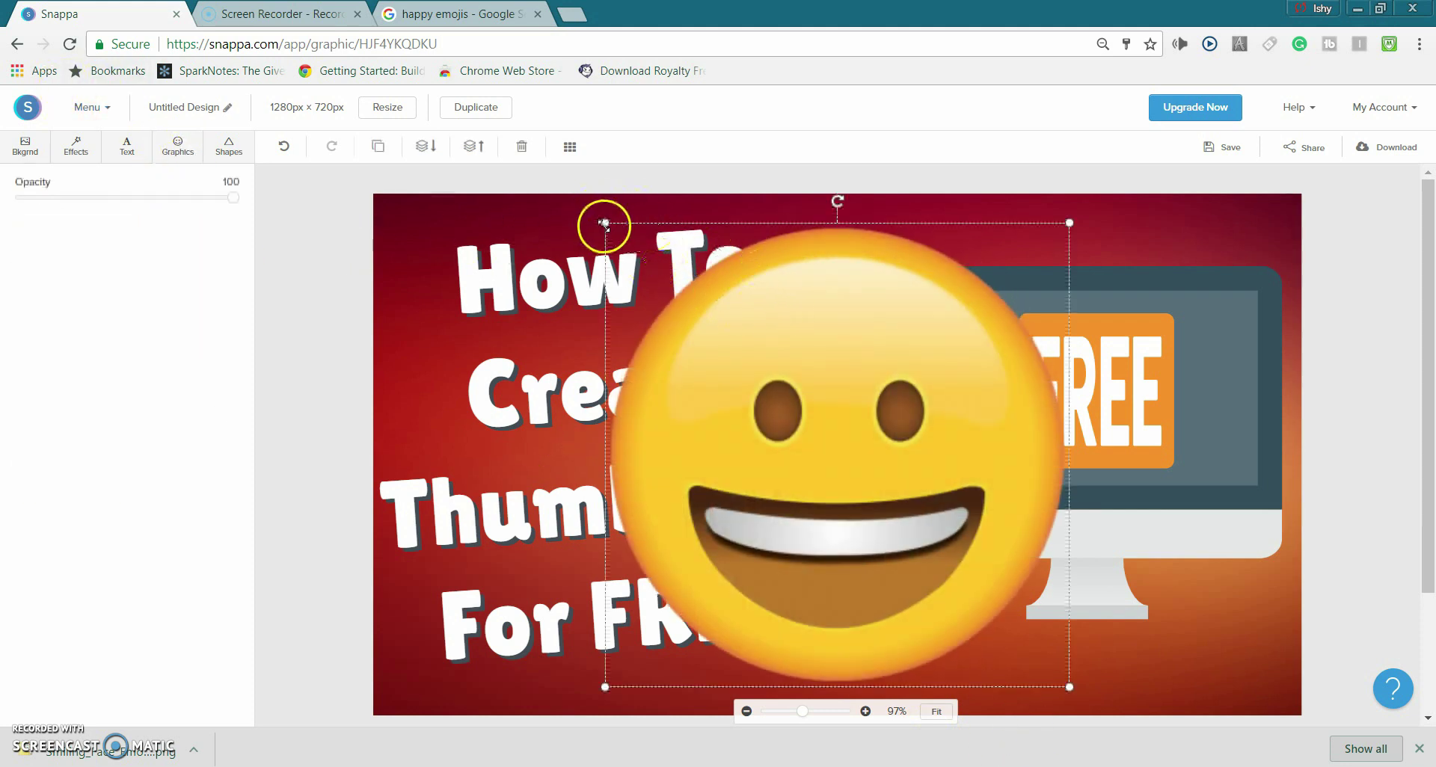
pyautogui.moveTo(604, 223); pyautogui.dragTo(931, 549)
pyautogui.moveTo(989, 617); pyautogui.dragTo(926, 628)
pyautogui.moveTo(934, 545); pyautogui.dragTo(905, 534)
pyautogui.moveTo(930, 601); pyautogui.dragTo(910, 601)
pyautogui.click(1042, 668)
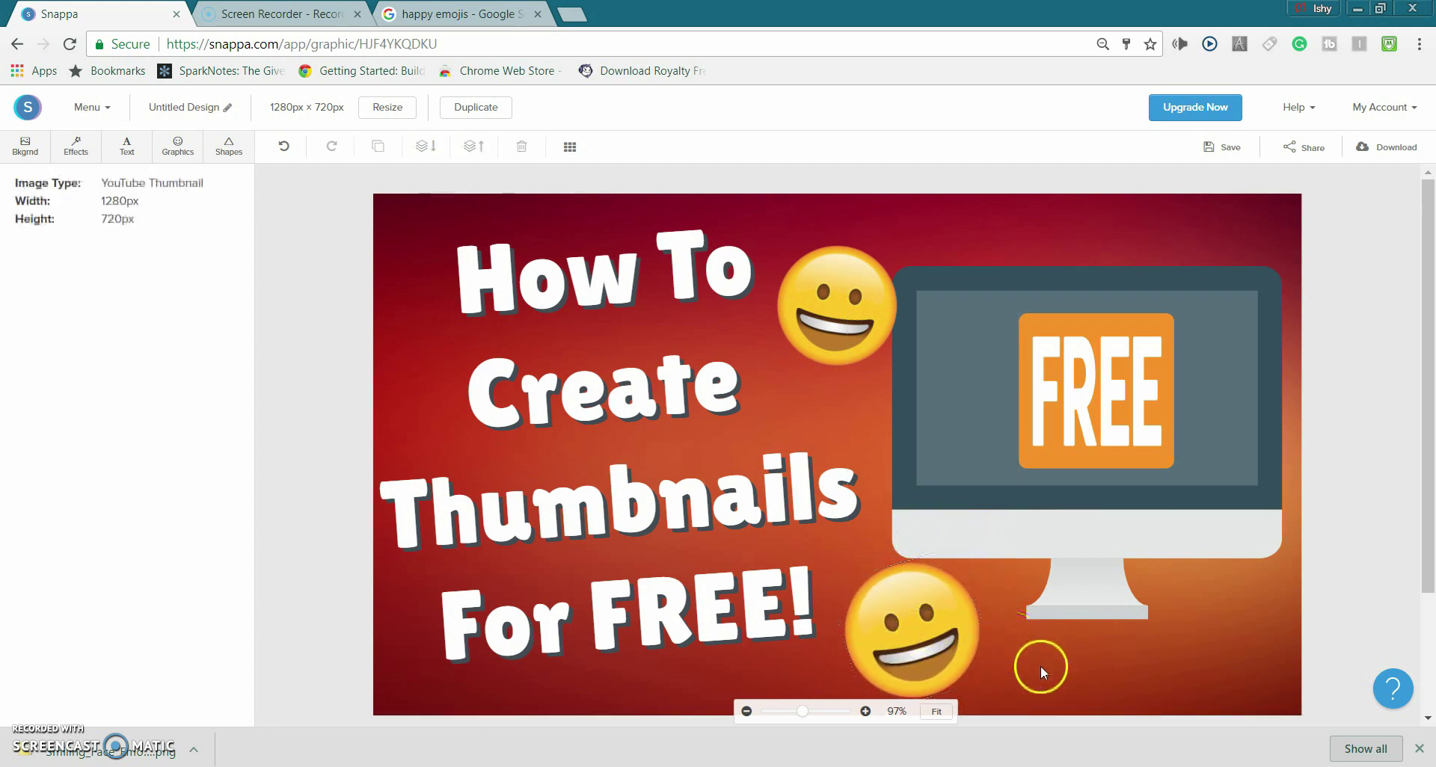
# Step: Shrink and nudge the top smiley slightly, then nudge the bottom smiley upward
pyautogui.click(811, 302)
pyautogui.moveTo(908, 255); pyautogui.dragTo(886, 252)
pyautogui.moveTo(841, 299); pyautogui.dragTo(845, 296)
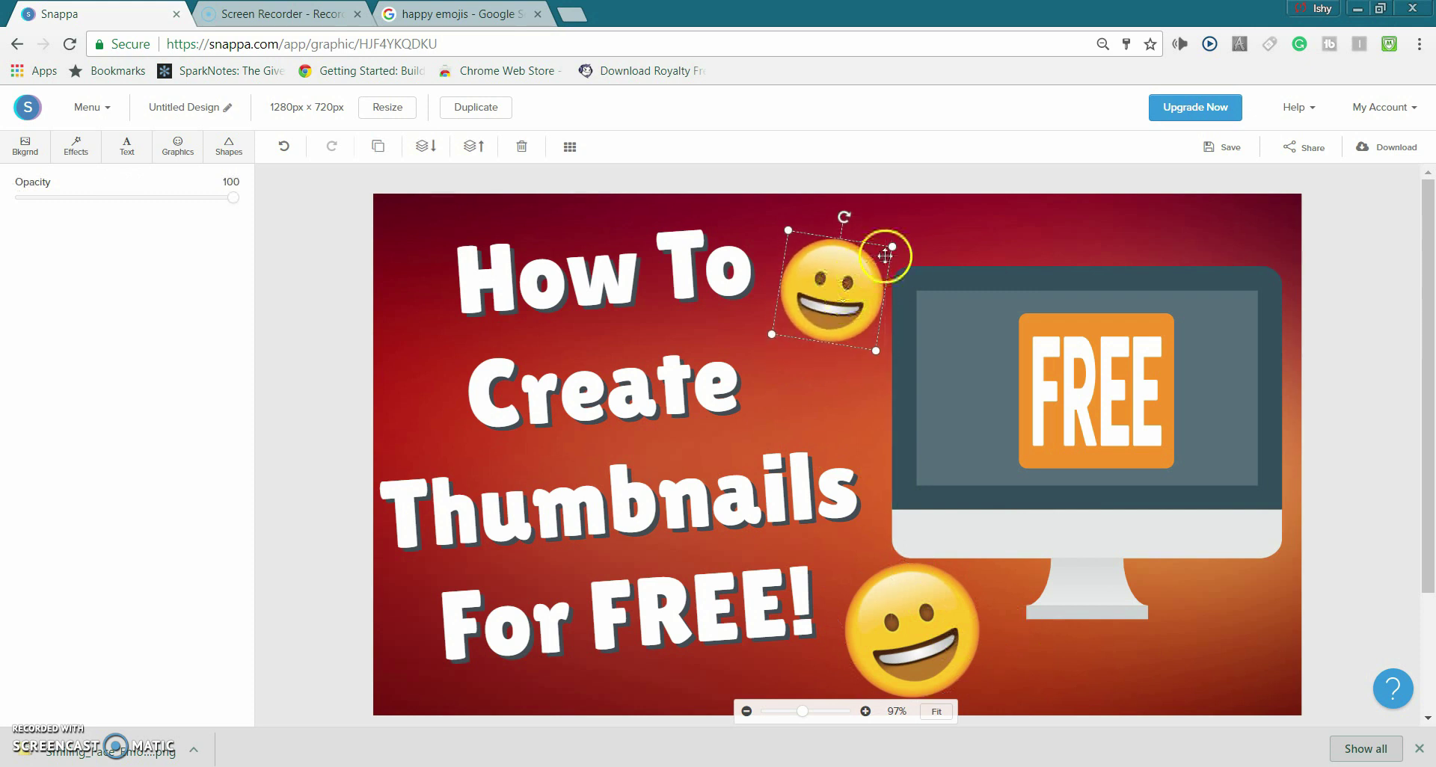
pyautogui.click(891, 231)
pyautogui.click(827, 330)
pyautogui.click(918, 619)
pyautogui.moveTo(918, 619); pyautogui.dragTo(921, 601)
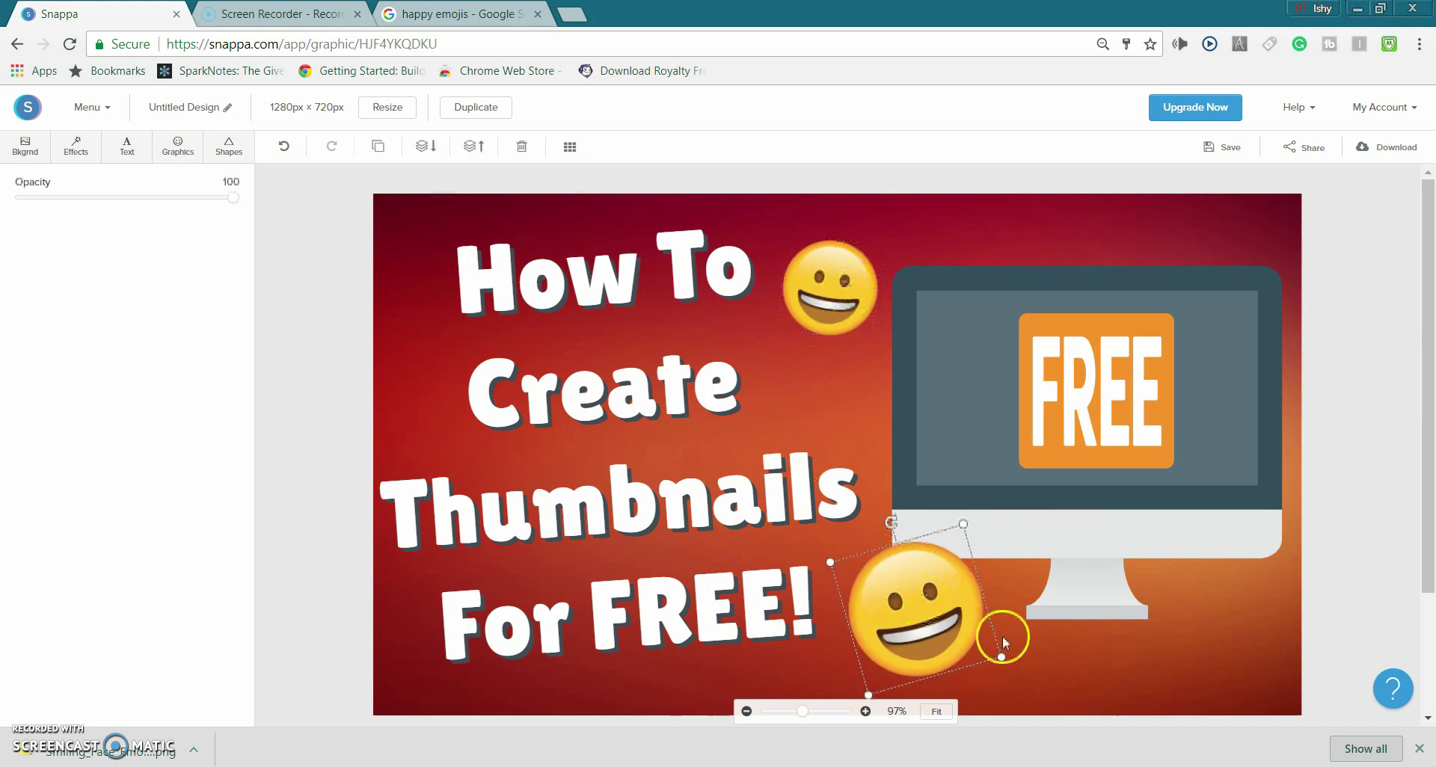
pyautogui.click(1053, 666)
# Step: Cycle through the Effects, Text, Graphics and Shapes tabs, ending on the Bkgrnd image choices
pyautogui.scroll(-1, 1421, 426)
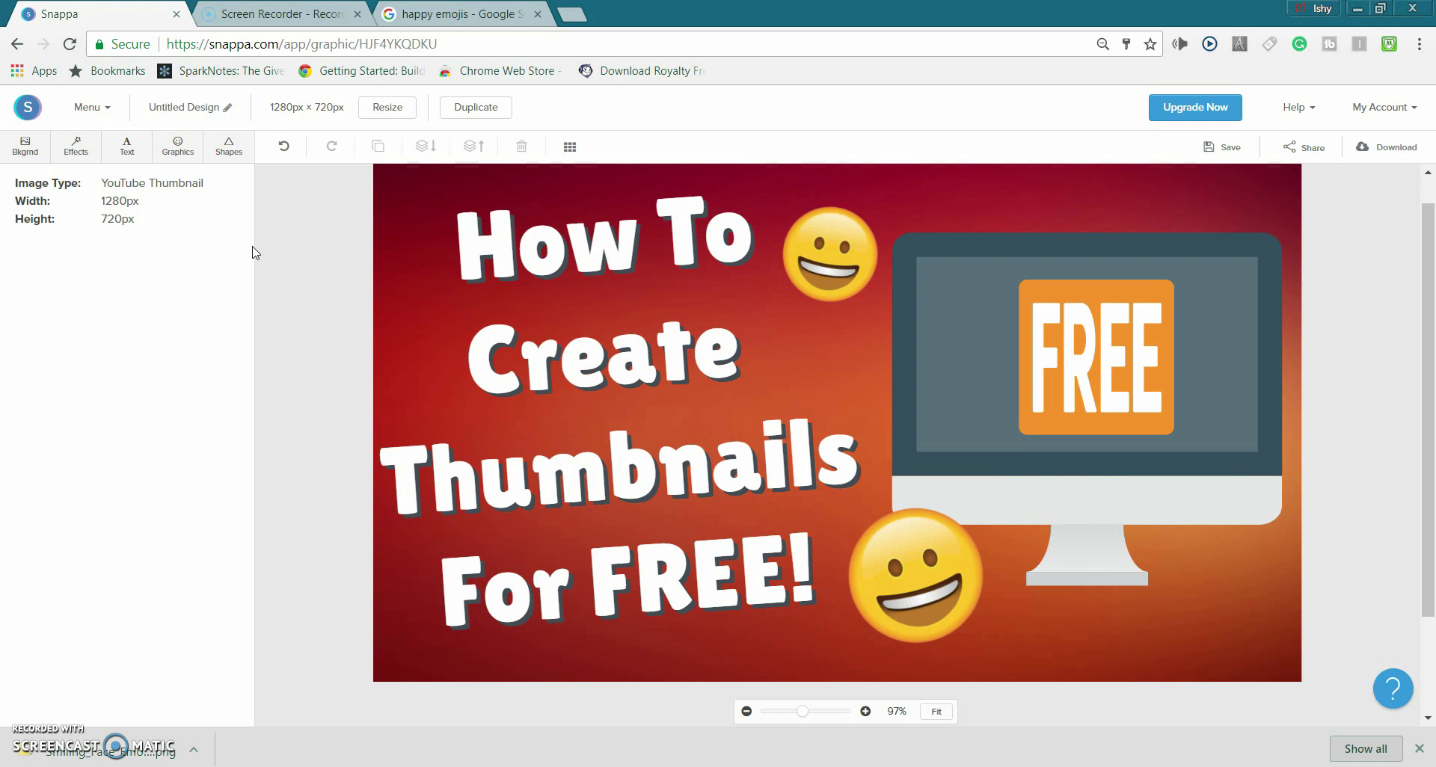
pyautogui.click(282, 524)
pyautogui.click(82, 153)
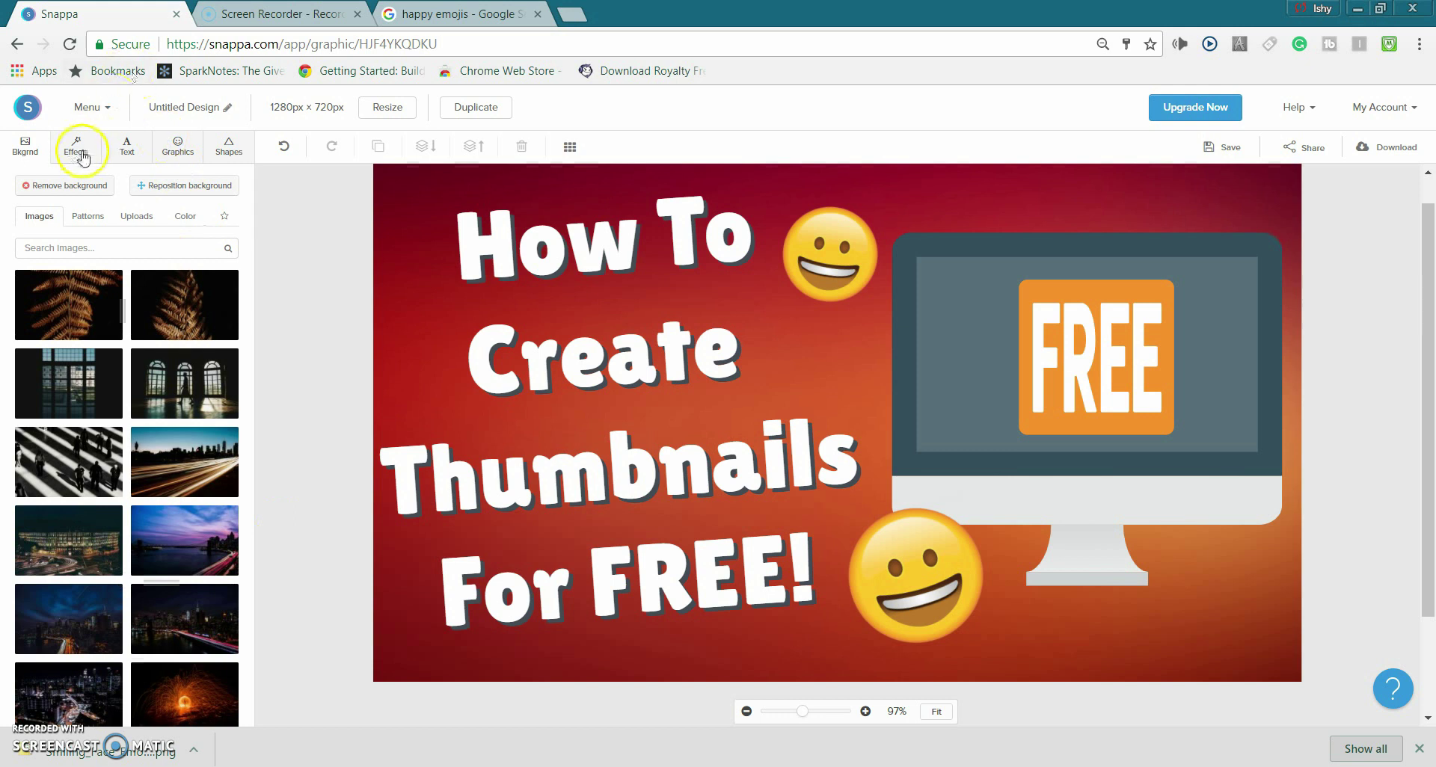
pyautogui.click(126, 148)
pyautogui.click(177, 148)
pyautogui.click(227, 148)
pyautogui.click(34, 155)
pyautogui.click(77, 148)
pyautogui.click(232, 153)
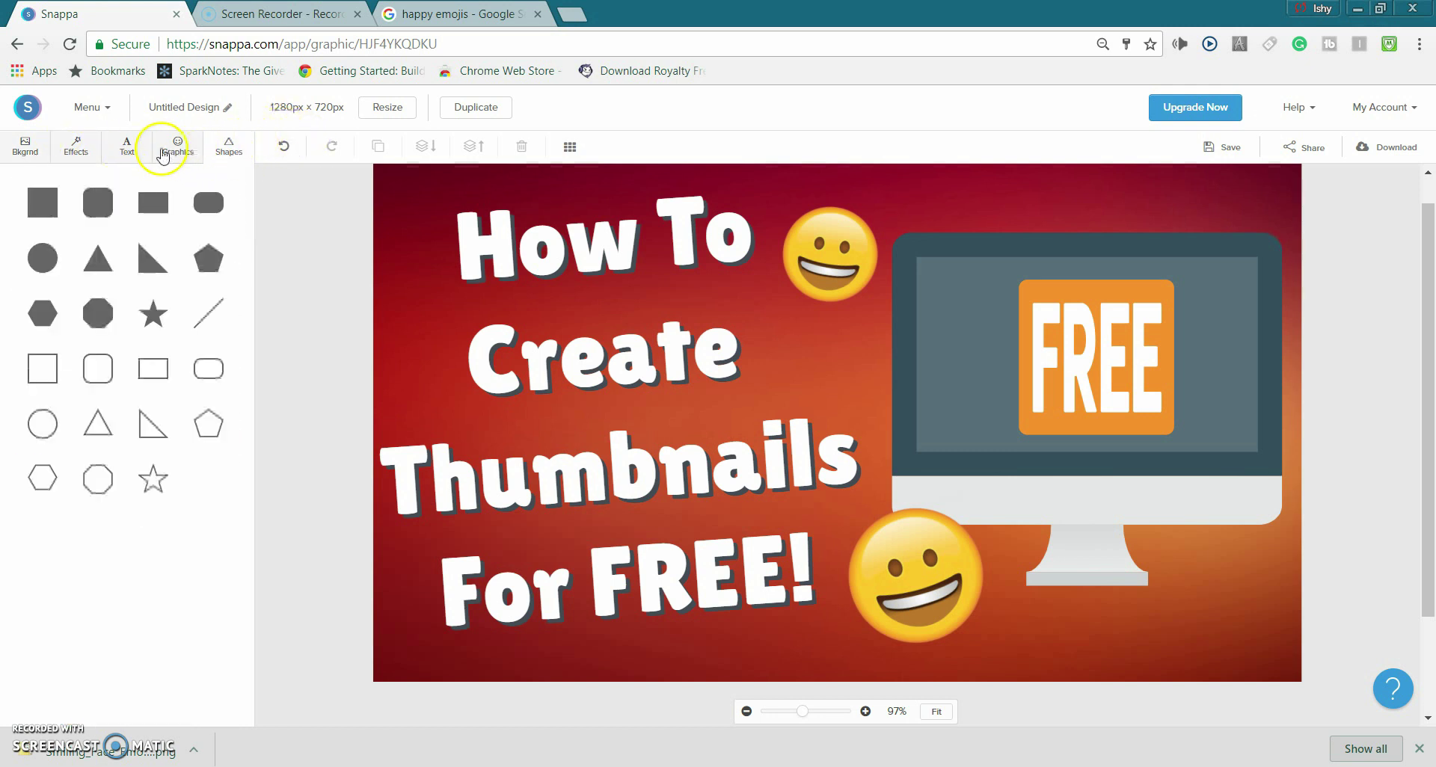
pyautogui.click(34, 154)
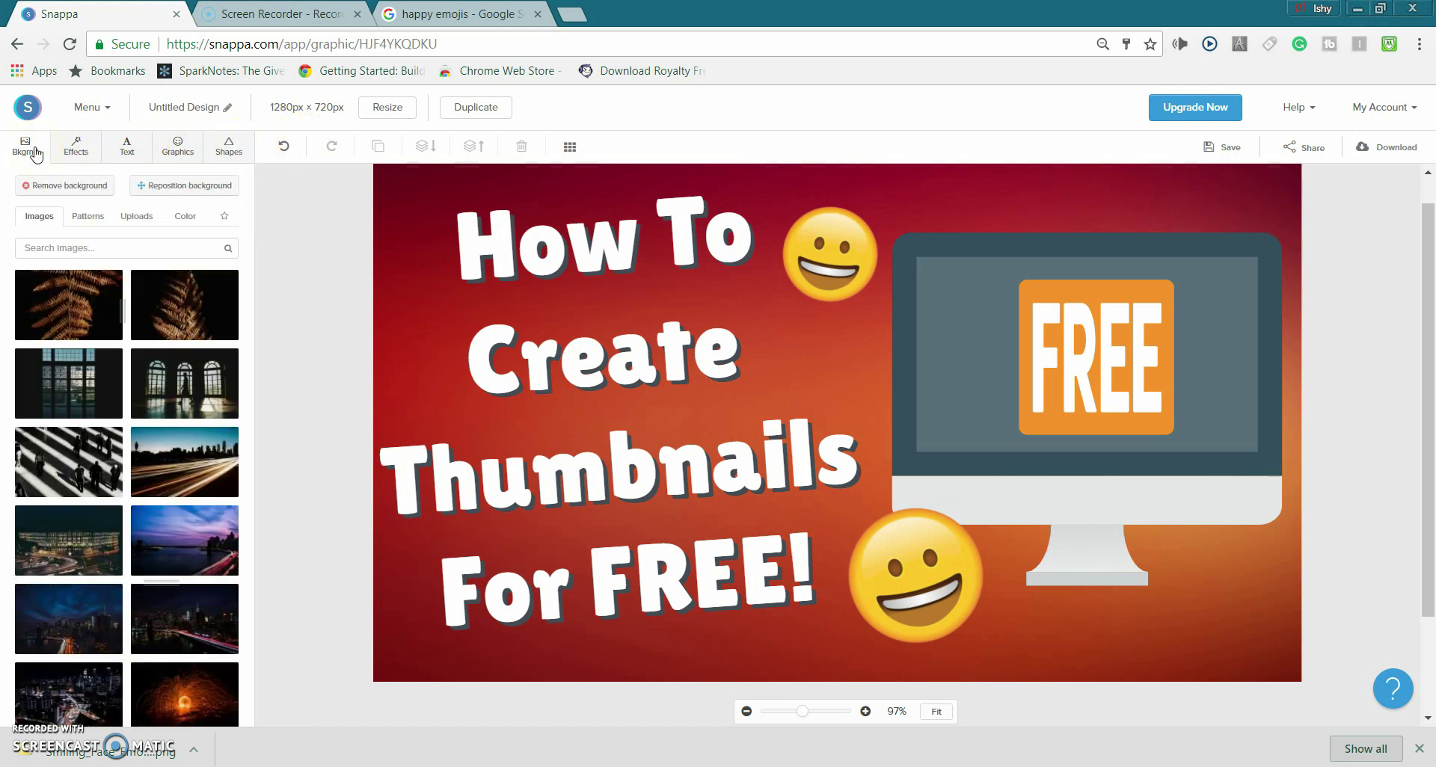